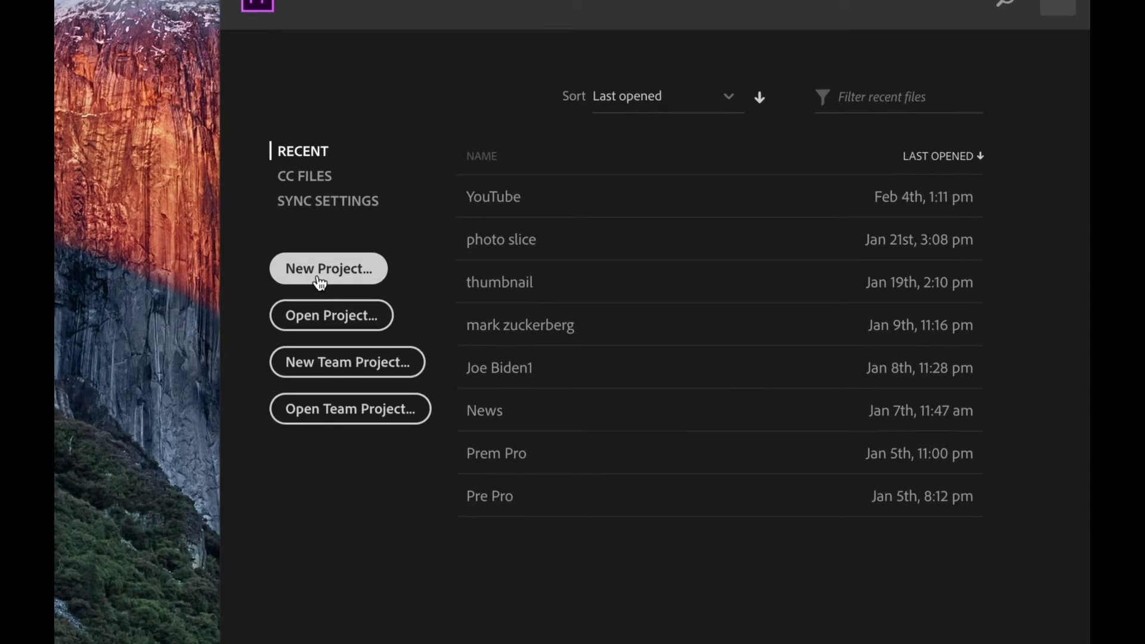
Create a new project named Logo, stored in the Premiere Pro folder inside Documents
click(321, 271)
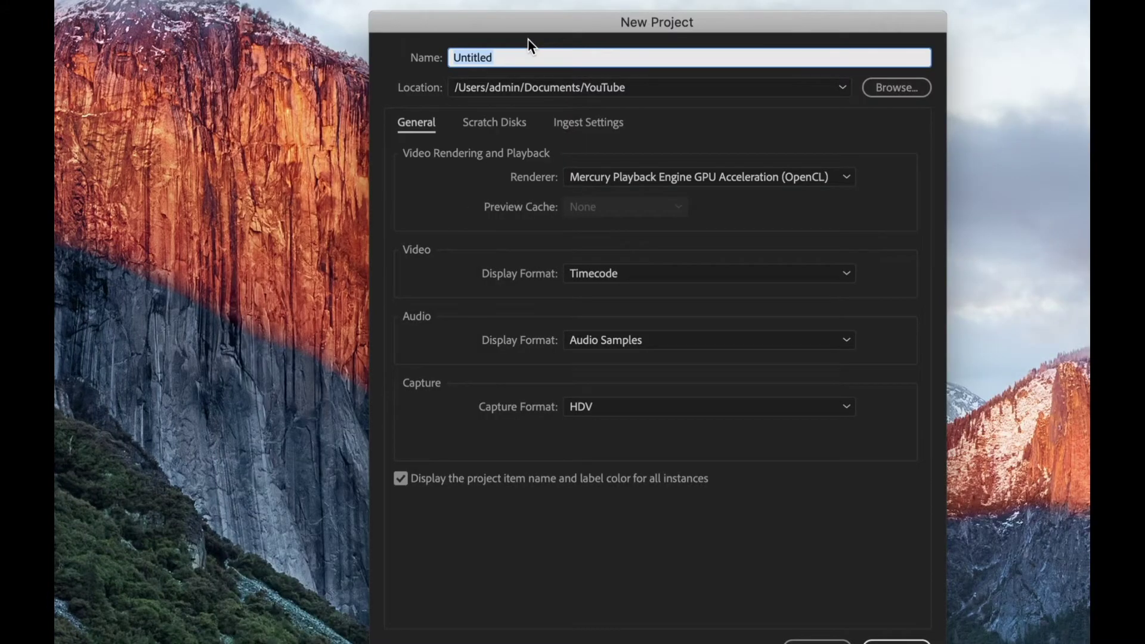
text(Logo)
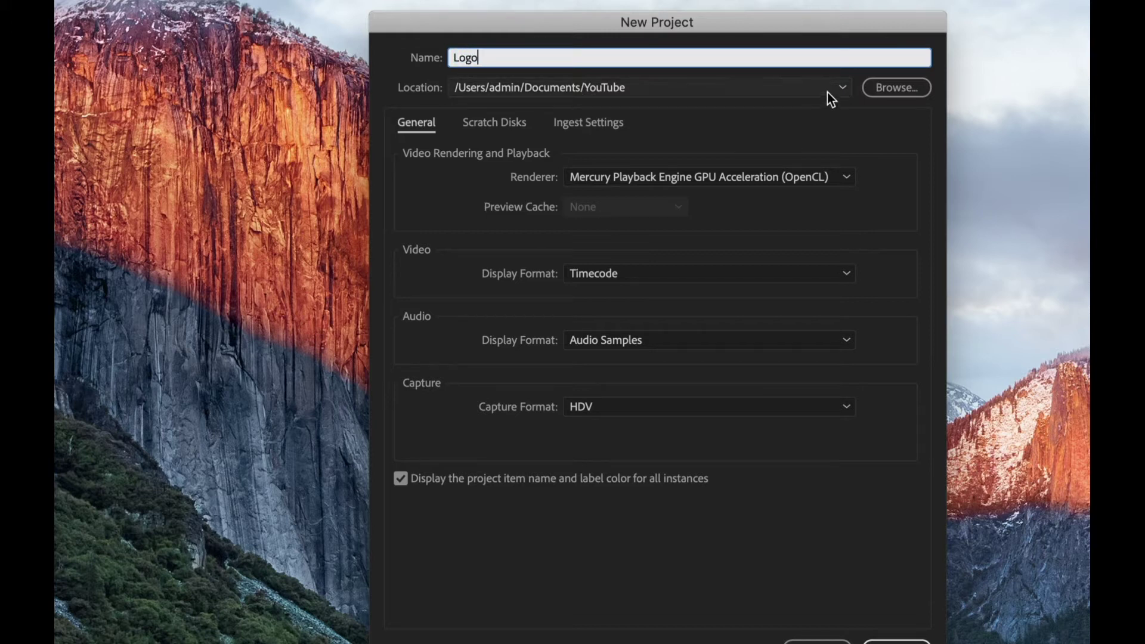
click(901, 94)
click(875, 92)
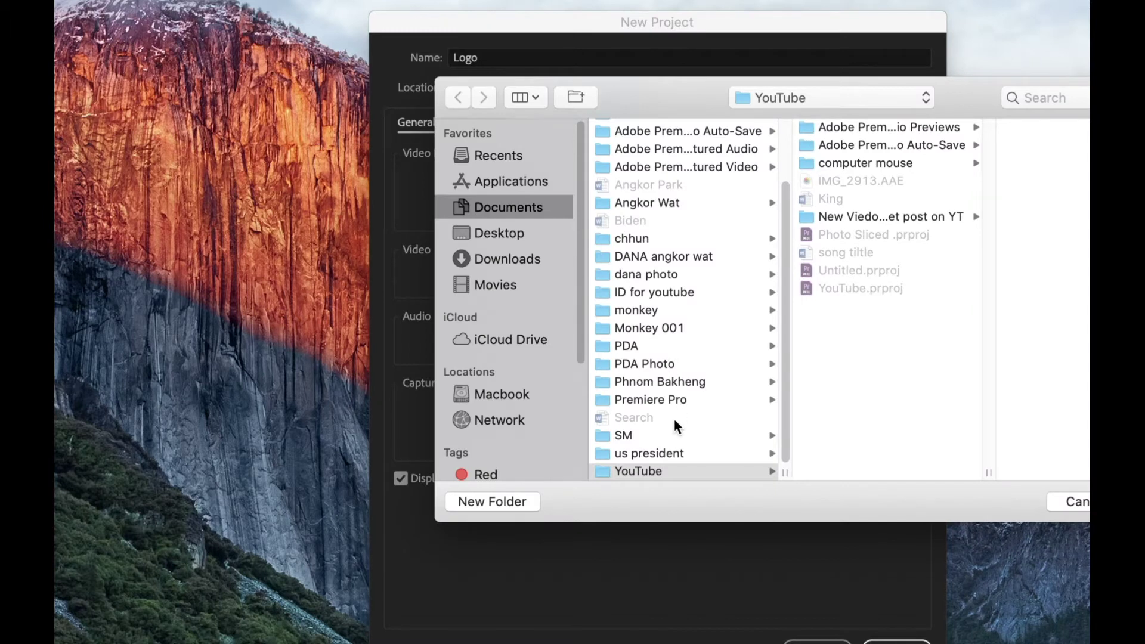
click(660, 399)
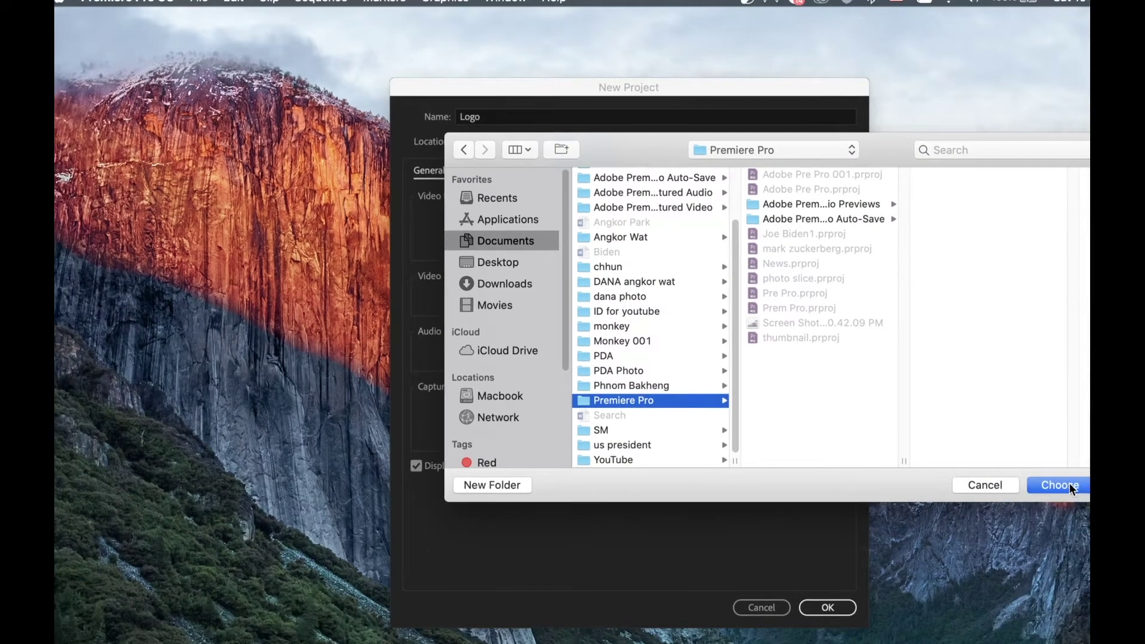
click(1069, 486)
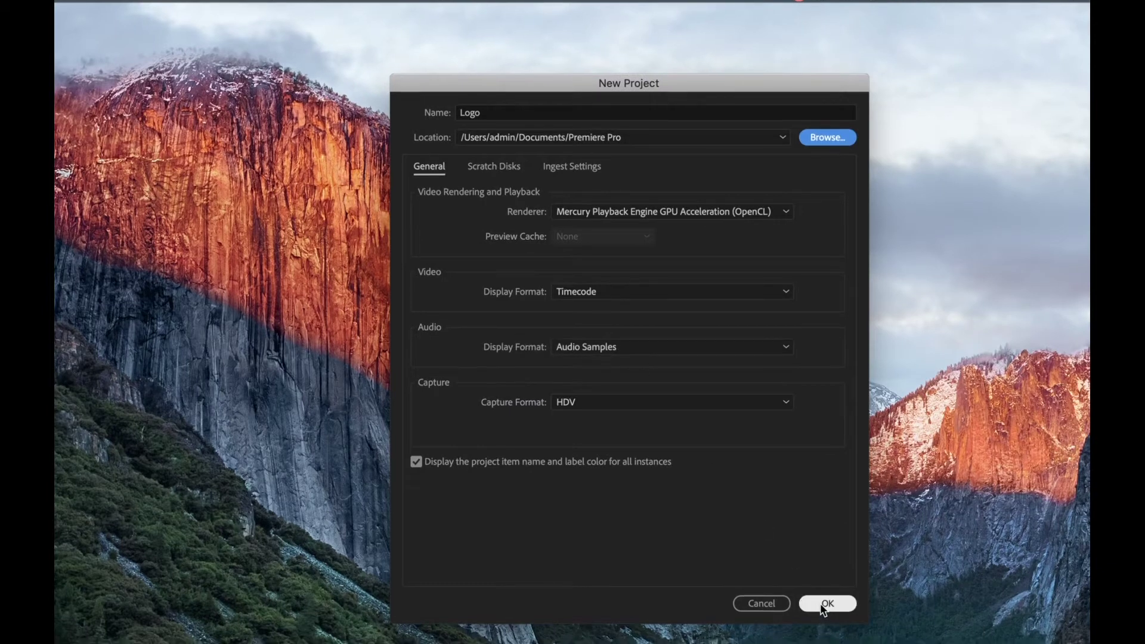
click(826, 604)
click(808, 391)
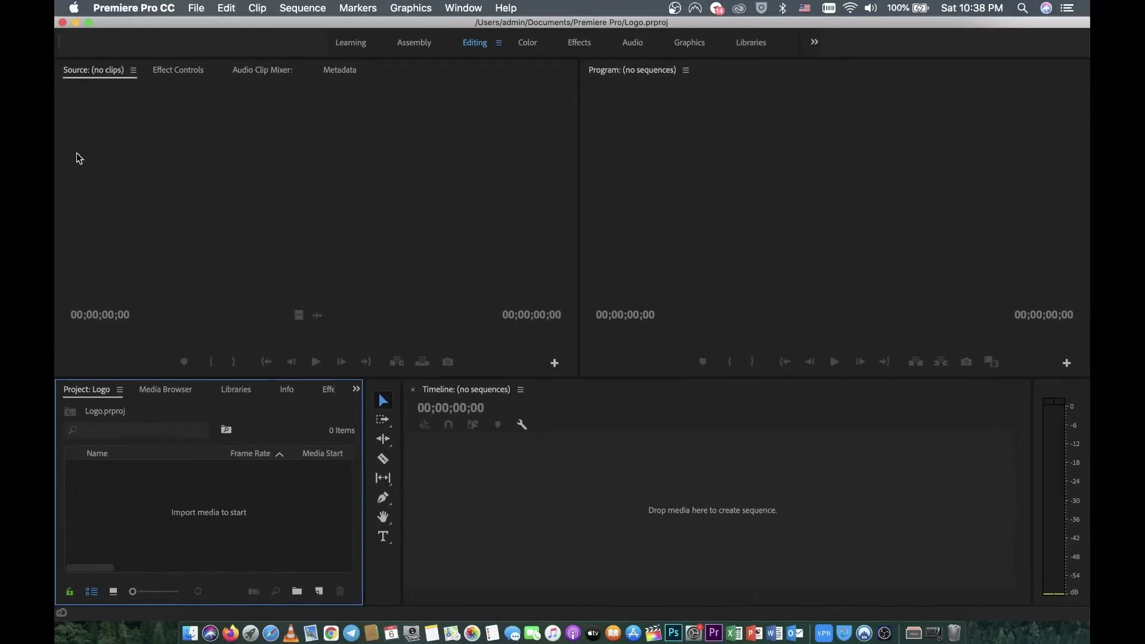
click(685, 205)
click(224, 176)
click(656, 201)
click(258, 489)
click(618, 489)
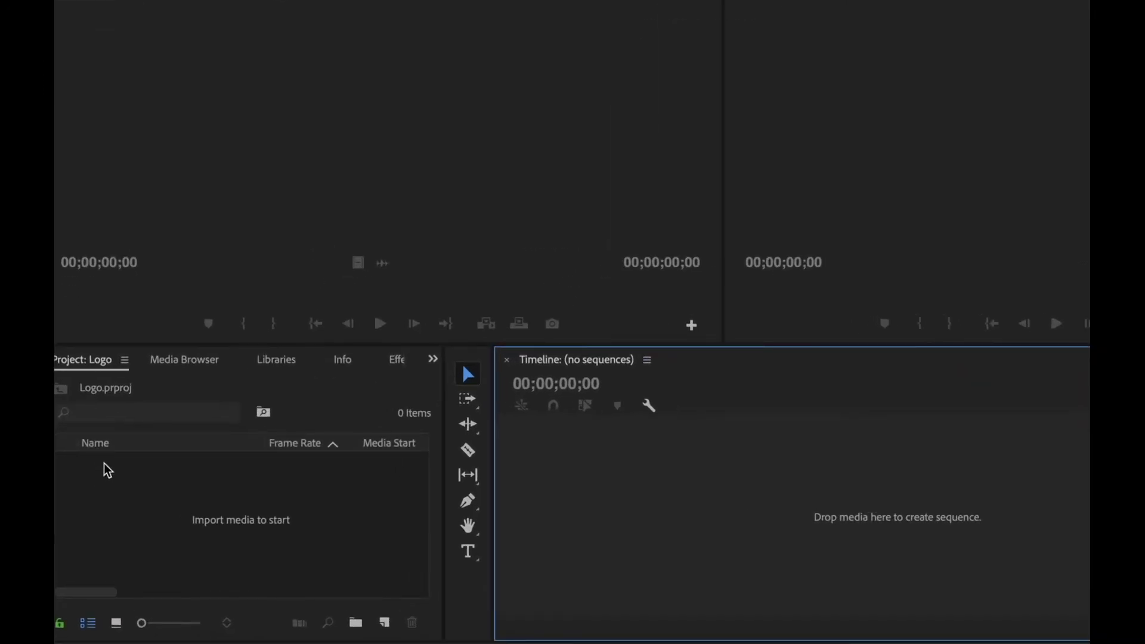
Import Log.MOV and log1.MOV from the Angkor Wat folder into the project
click(210, 522)
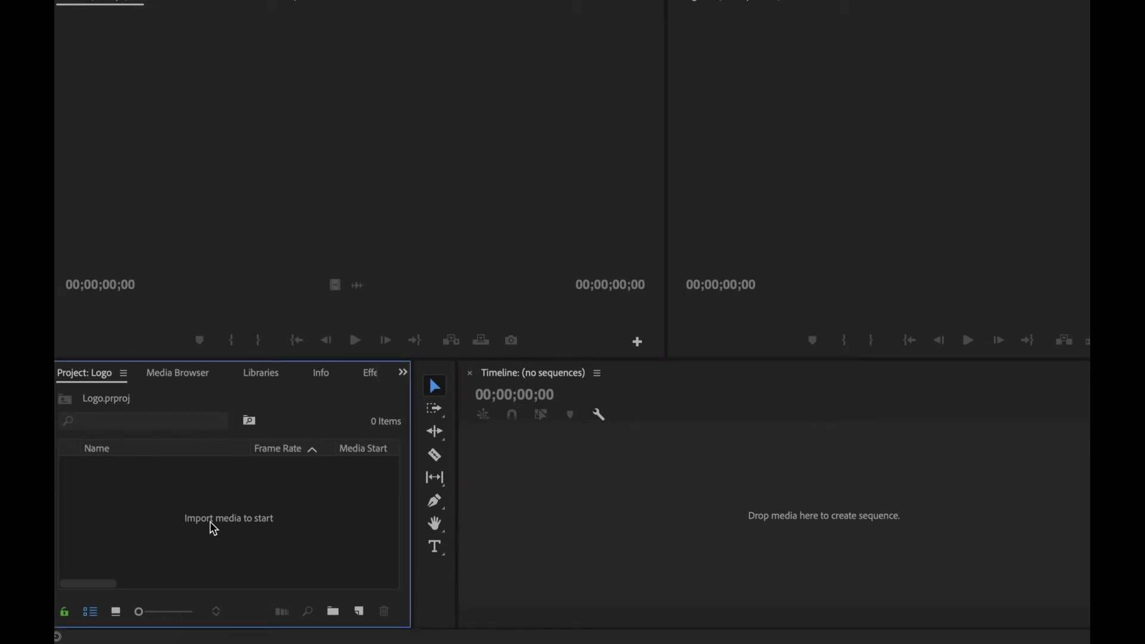
key(super+i)
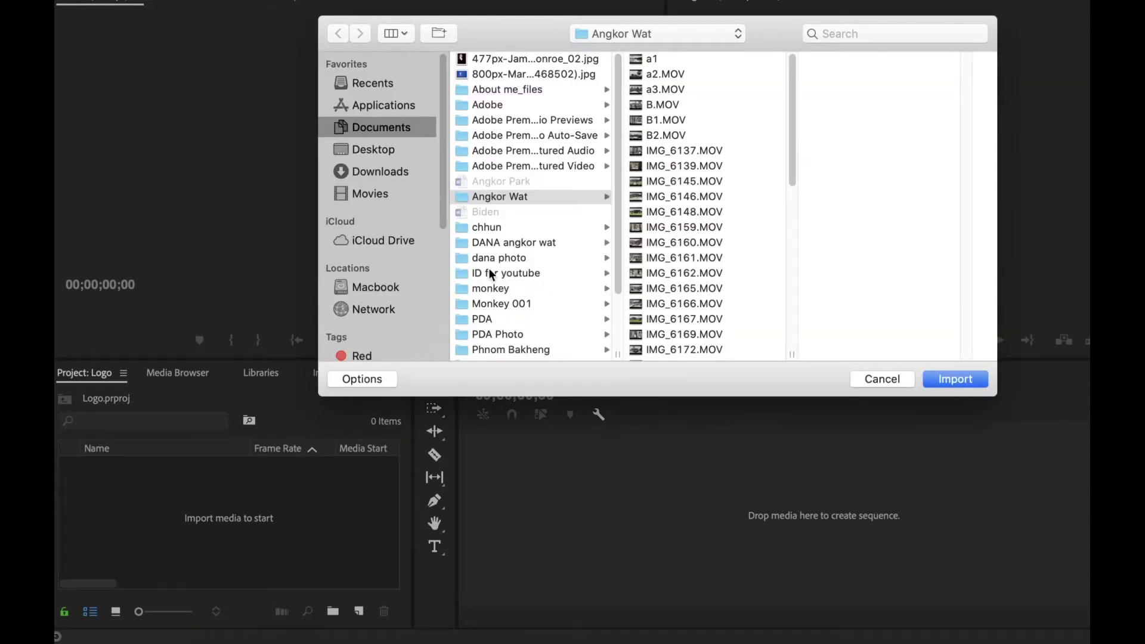
click(689, 231)
key(l)
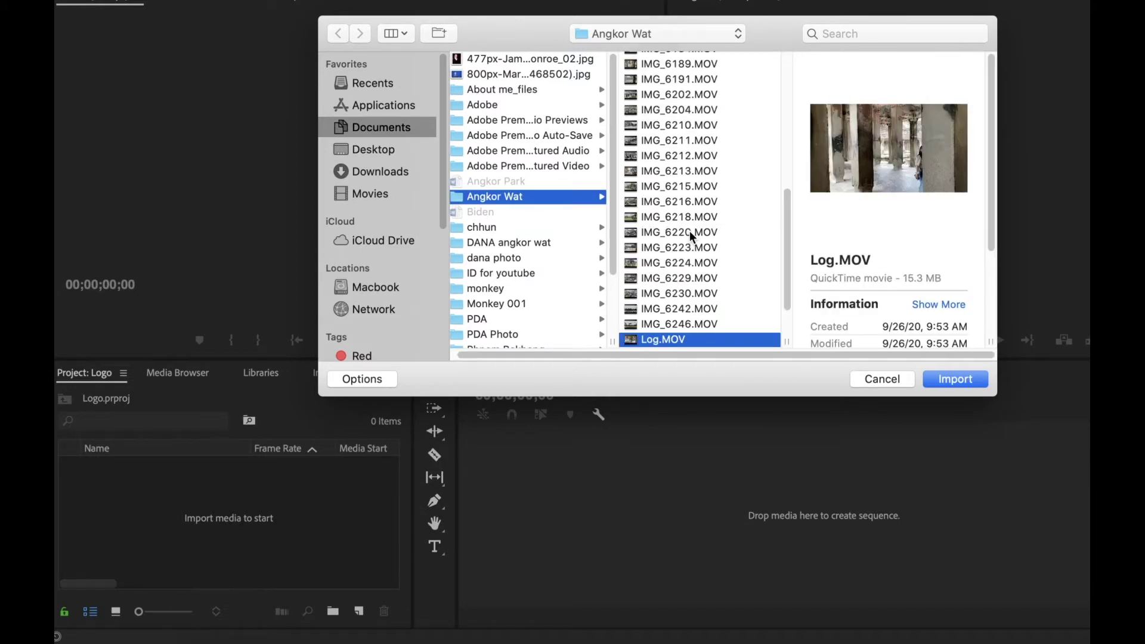
scroll(725, 253, down, 2)
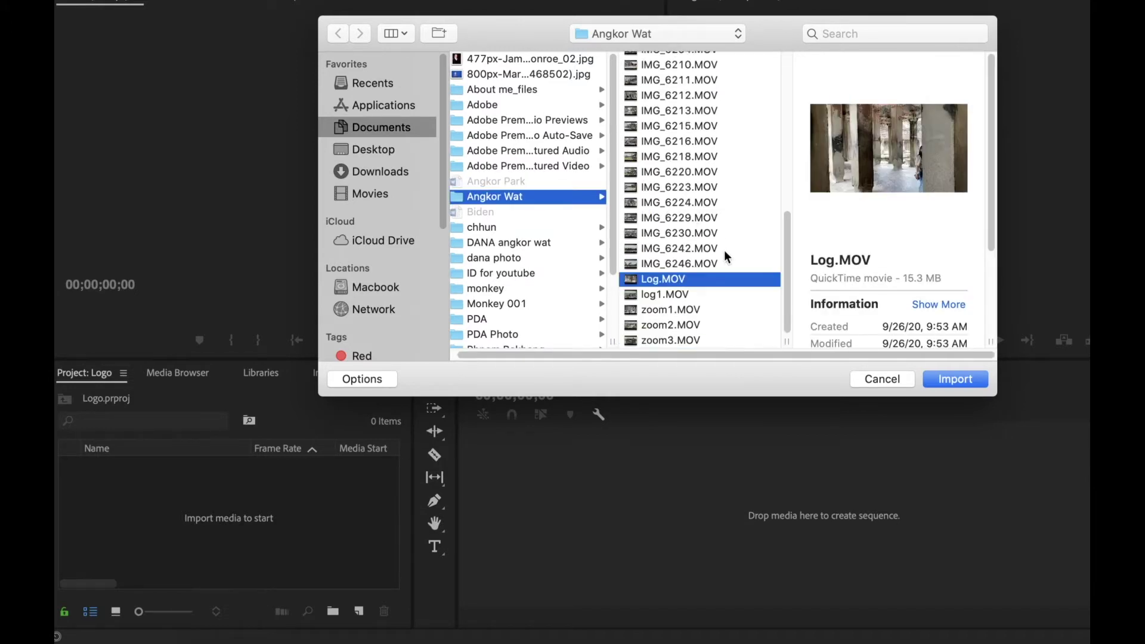
click(677, 294)
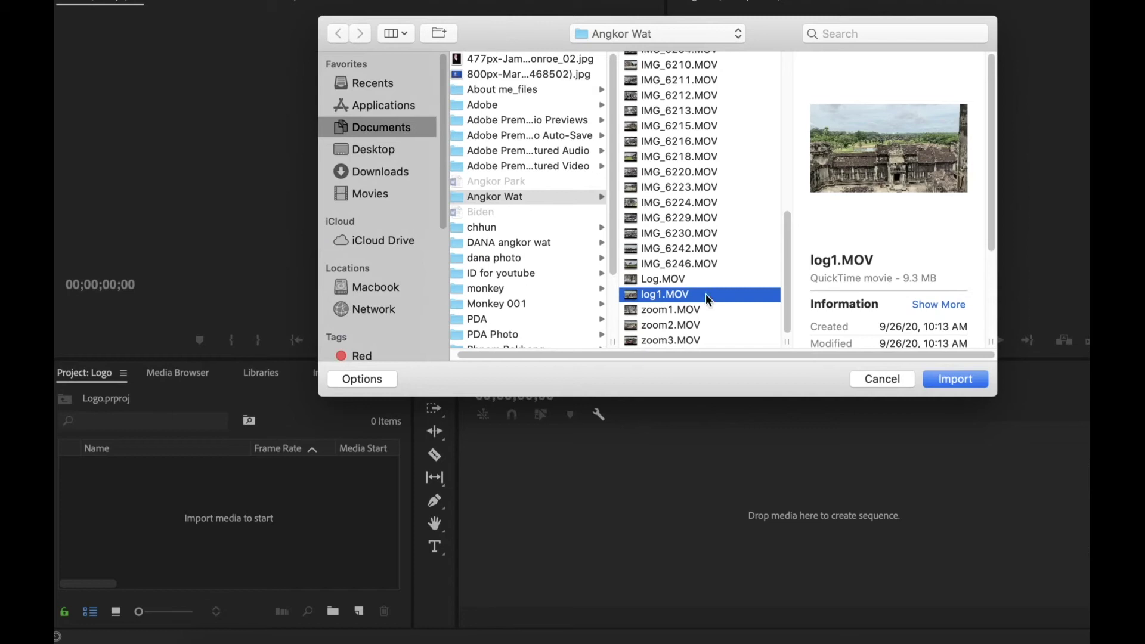
shift+click(680, 279)
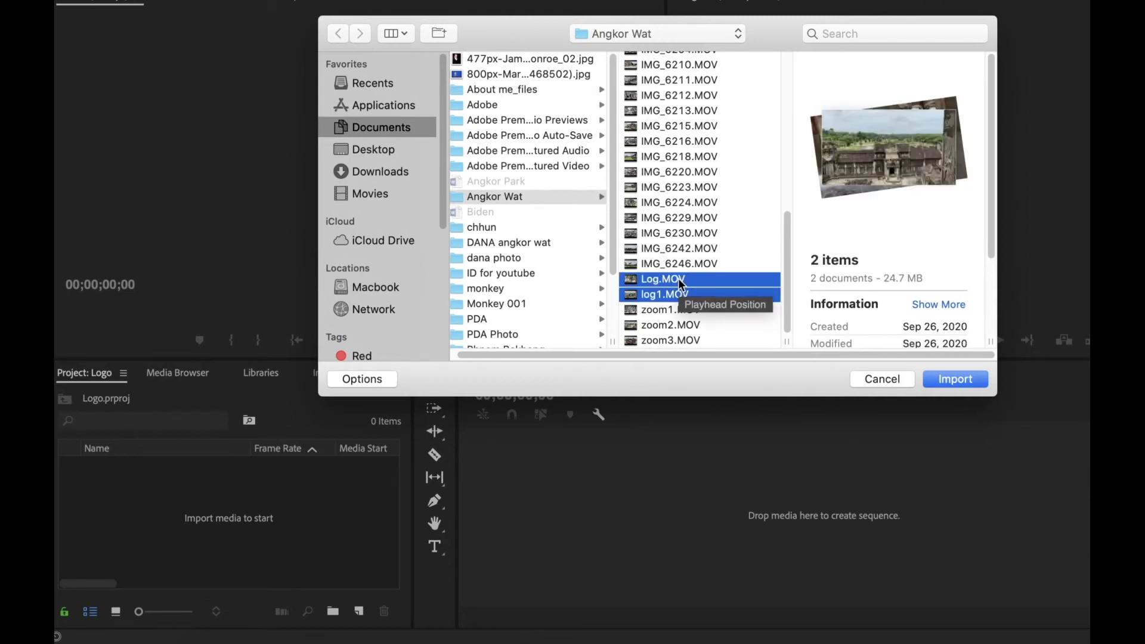
click(954, 379)
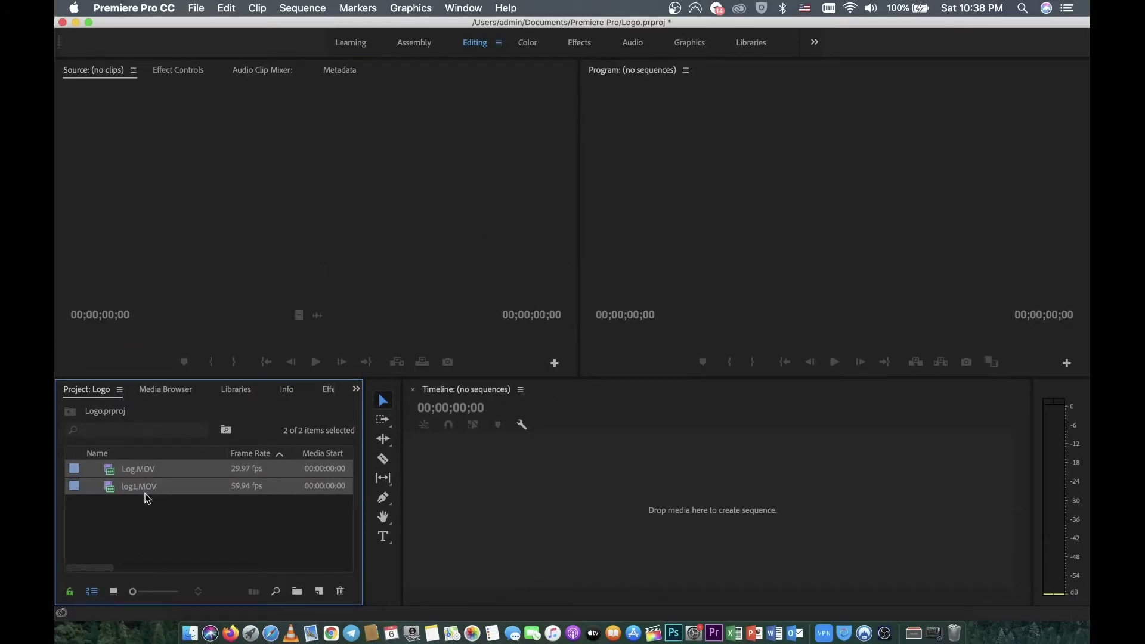
click(146, 498)
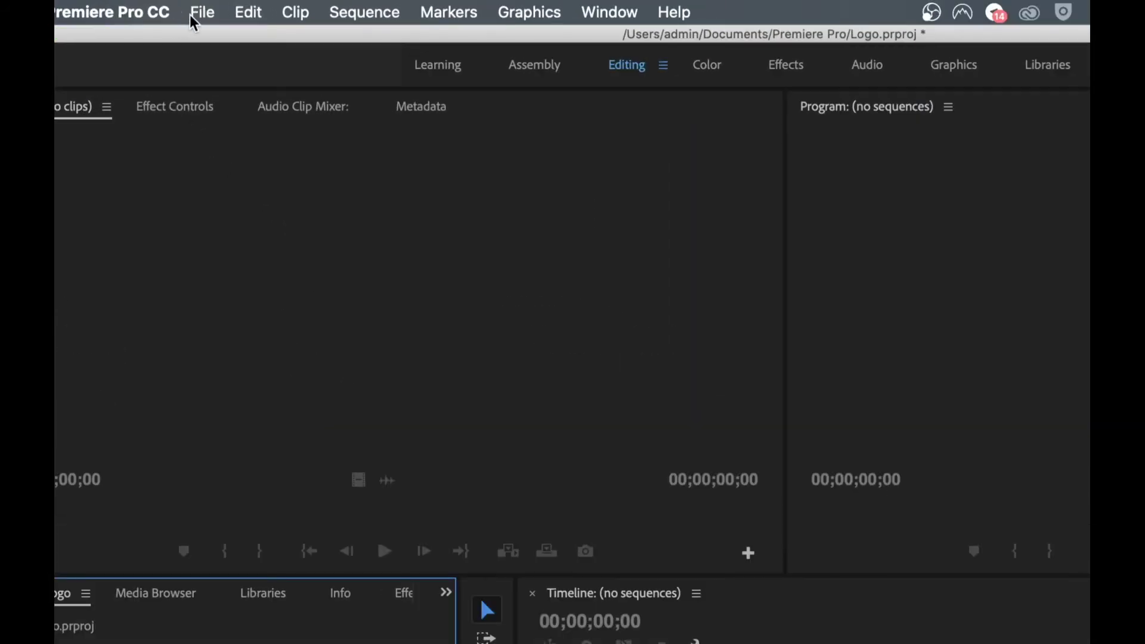
Start a new sequence with the Custom editing mode and a timebase of 24.00 frames/second
click(190, 15)
mouse_move(226, 38)
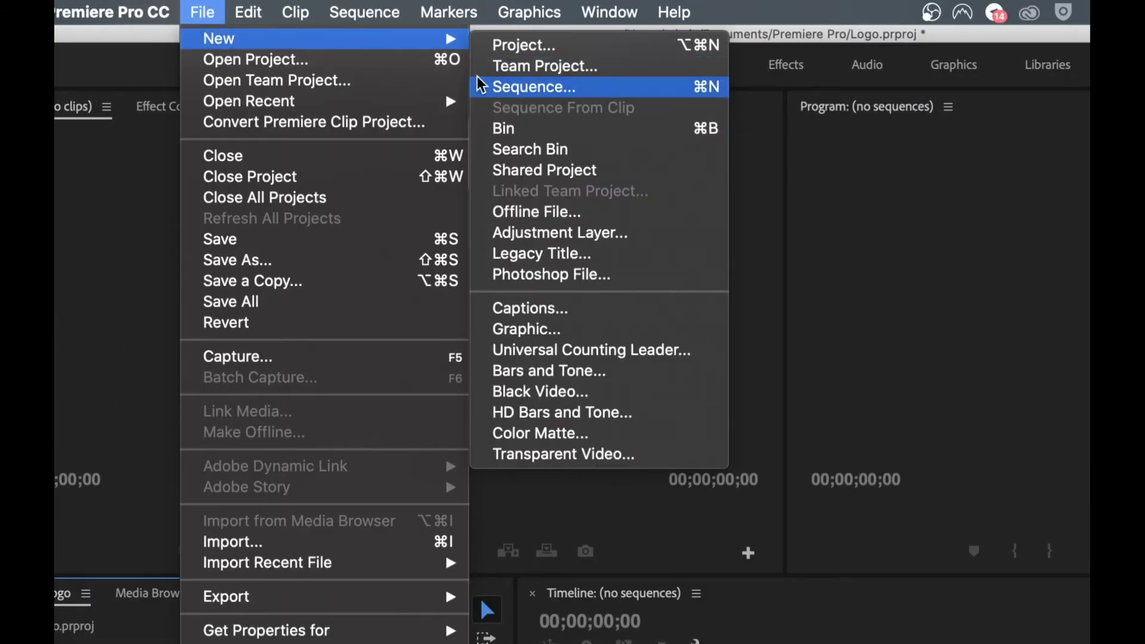
click(525, 91)
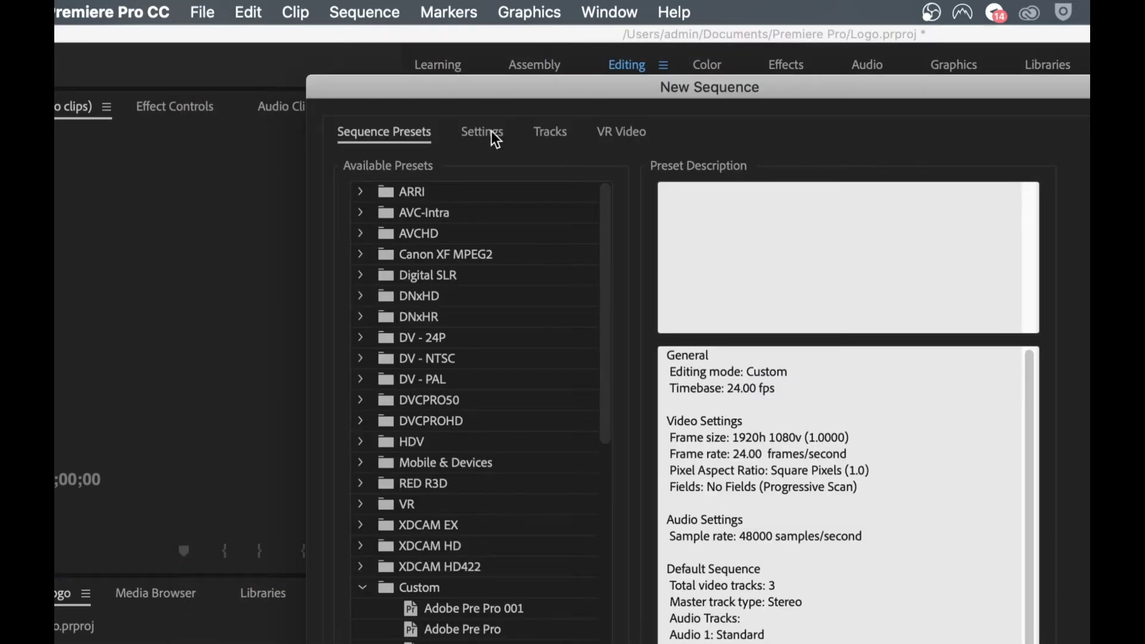
click(489, 136)
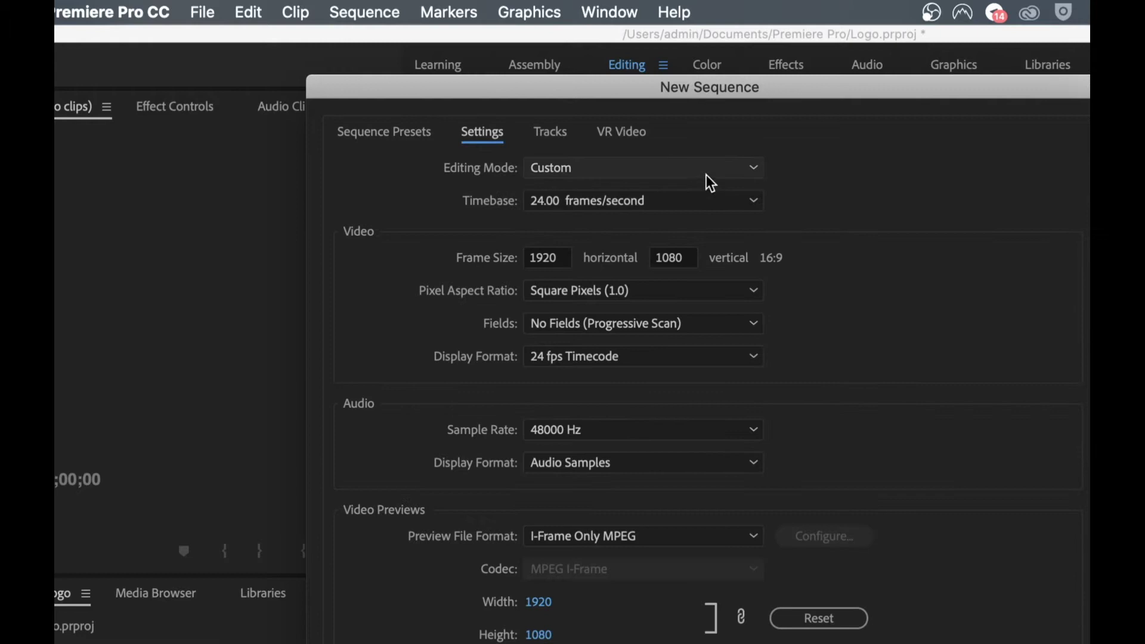
click(590, 170)
click(591, 192)
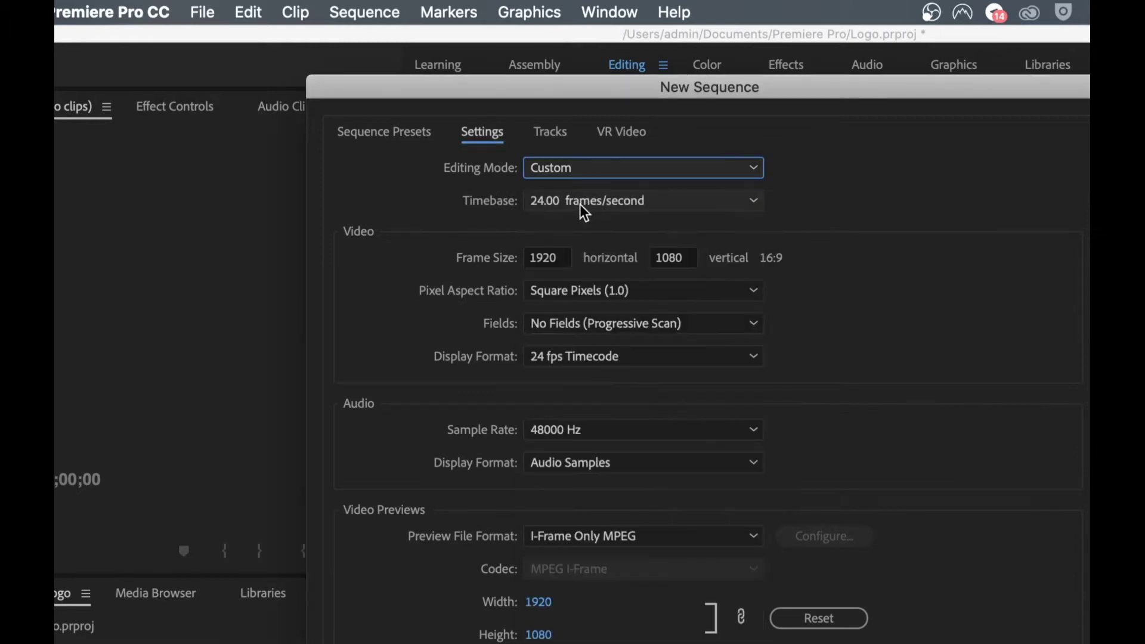
click(579, 204)
click(586, 351)
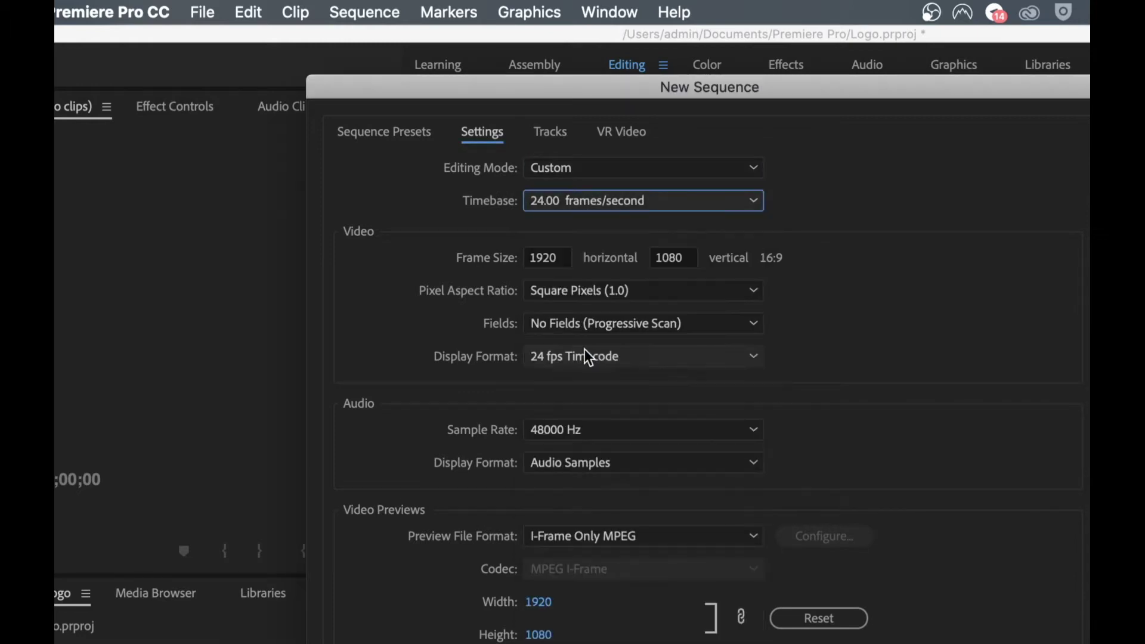
Set the sequence's frame size to 1920 by 1080, with Square Pixels (1.0) and the 24 fps Timecode display format
click(550, 260)
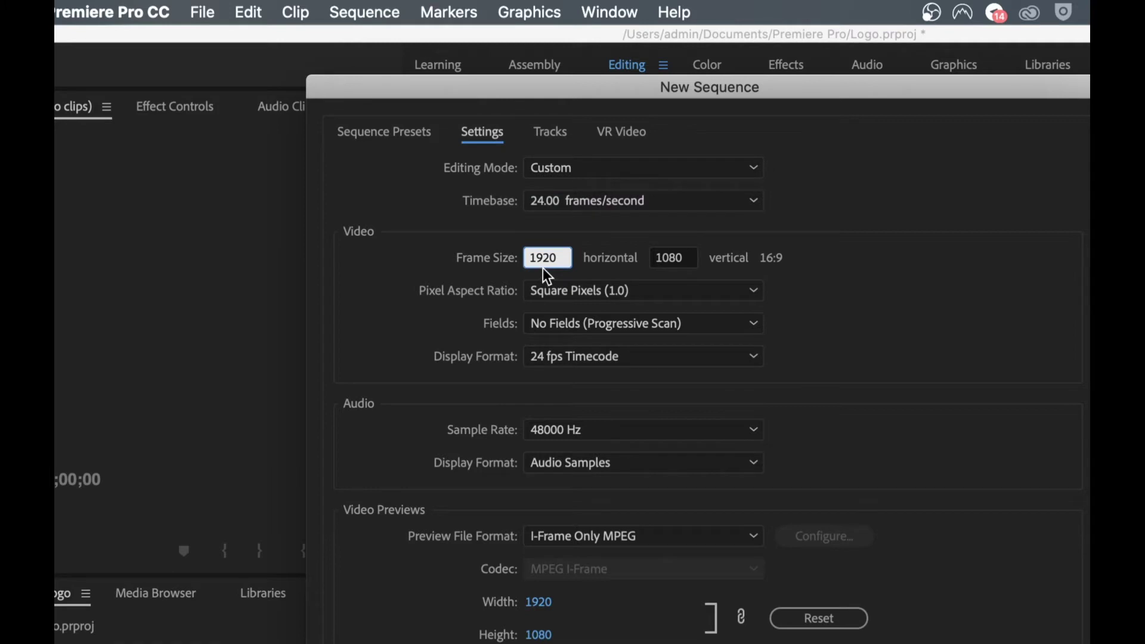
click(681, 262)
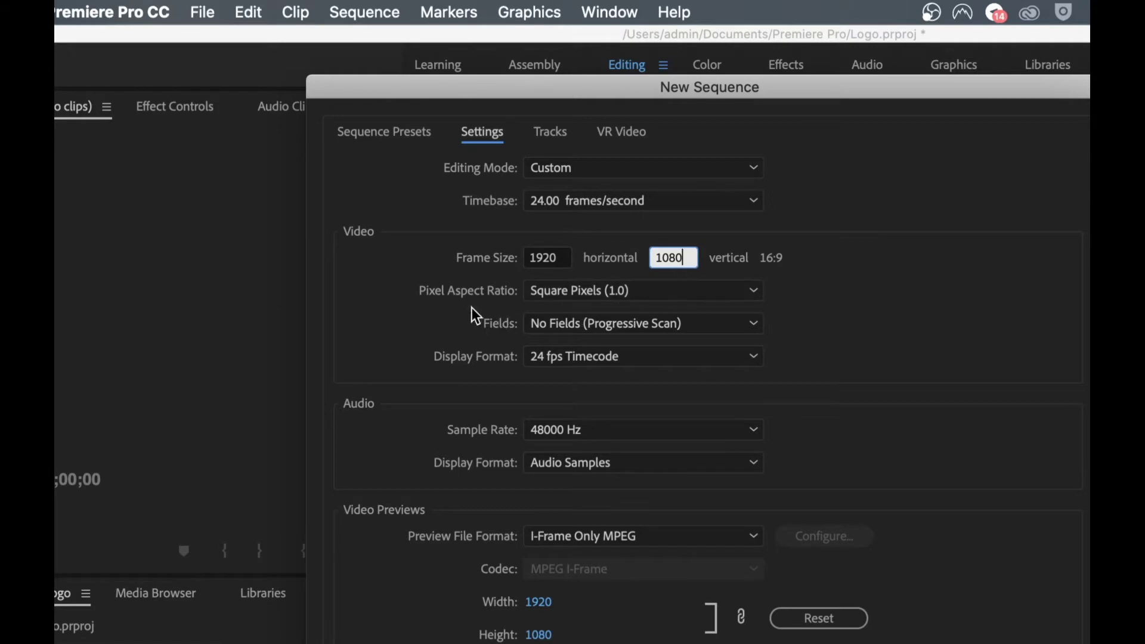
click(585, 291)
click(631, 313)
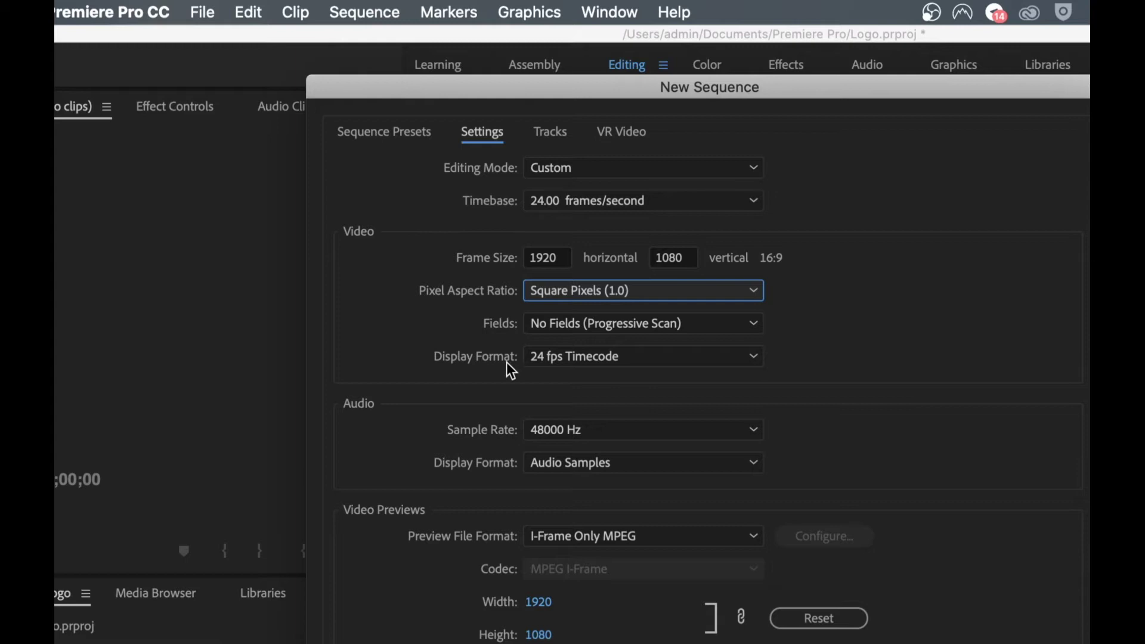
click(554, 361)
click(553, 389)
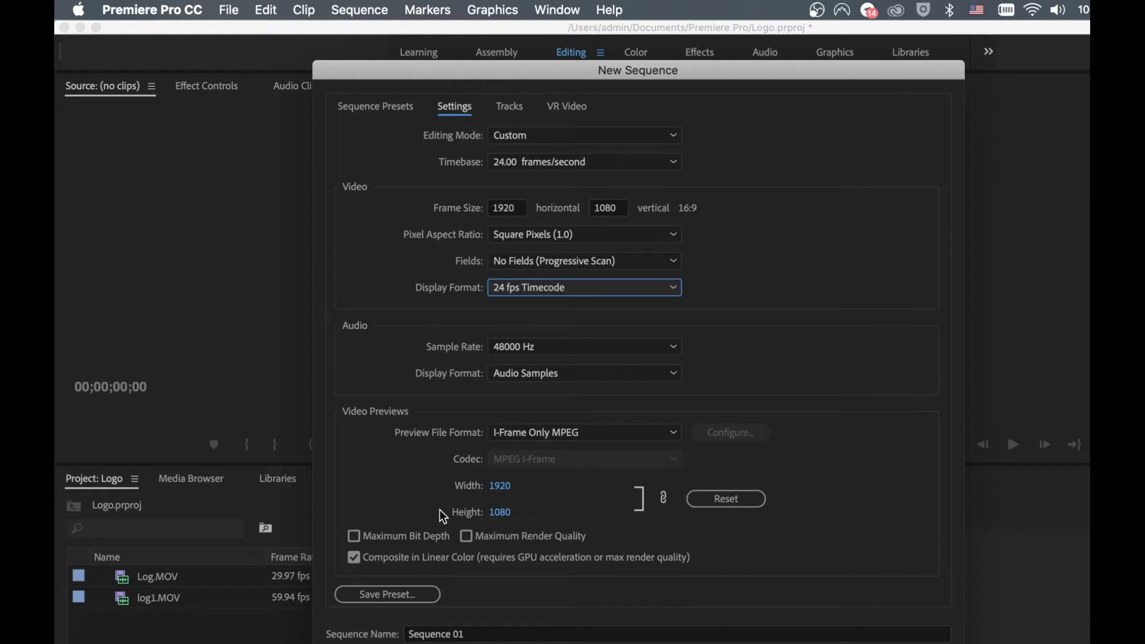
Save the sequence settings as a preset named logo and create Sequence 01 from it
click(371, 596)
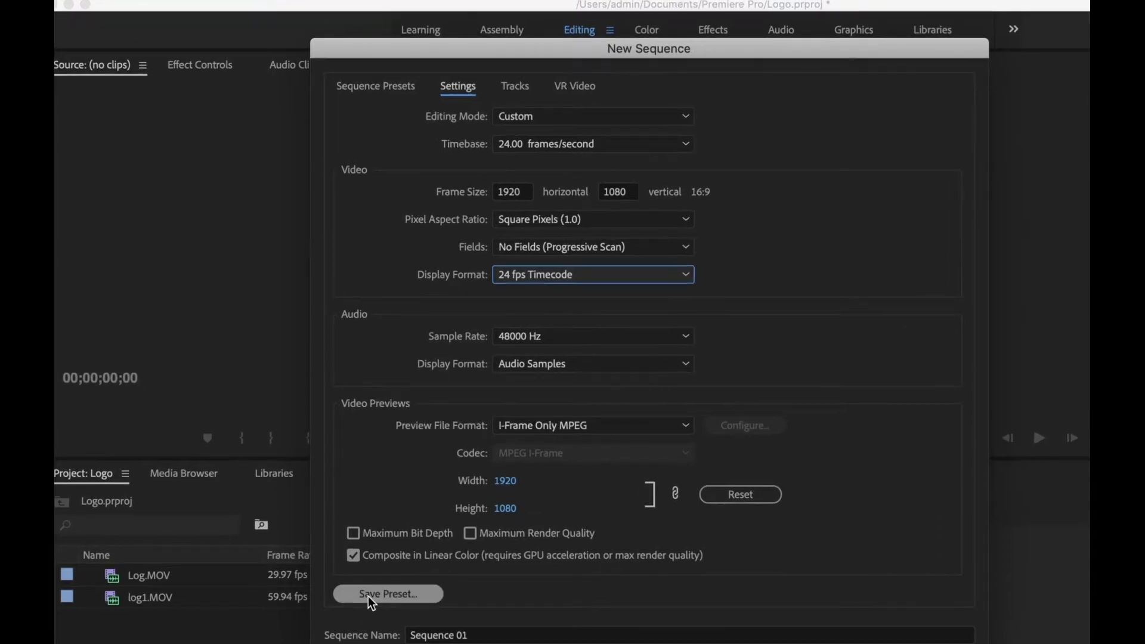
text(logo)
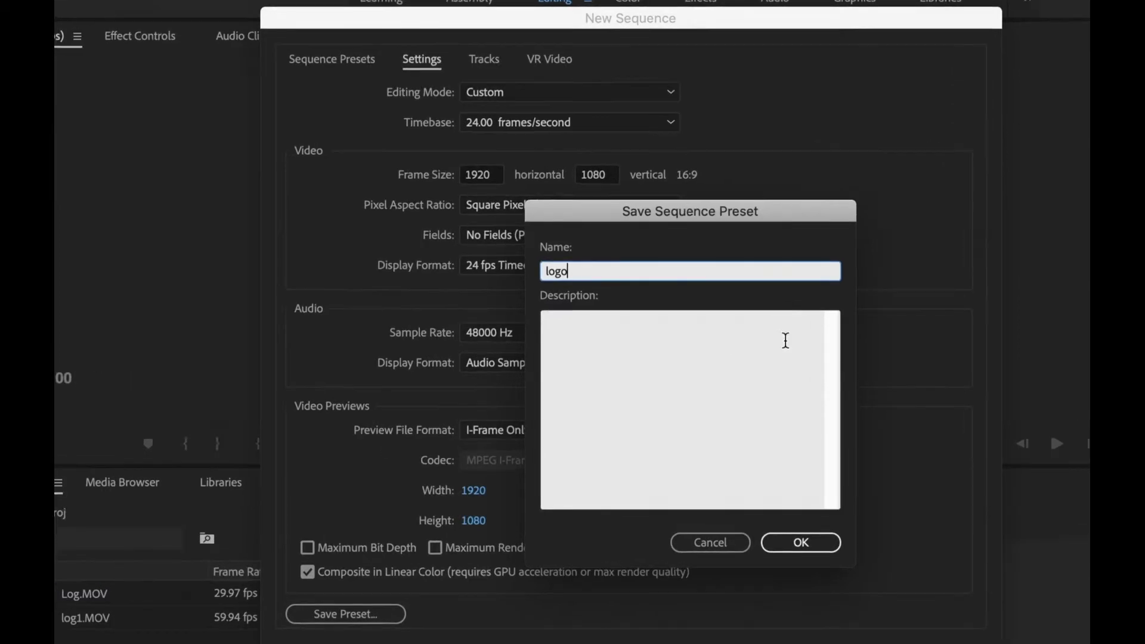
double_click(608, 279)
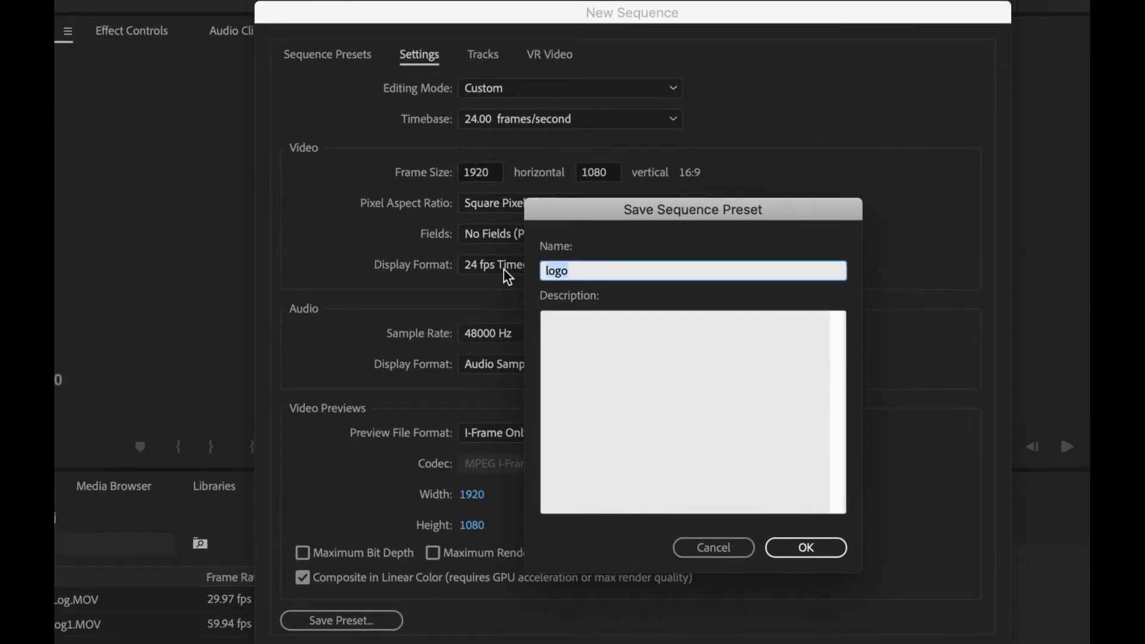
click(802, 548)
click(787, 418)
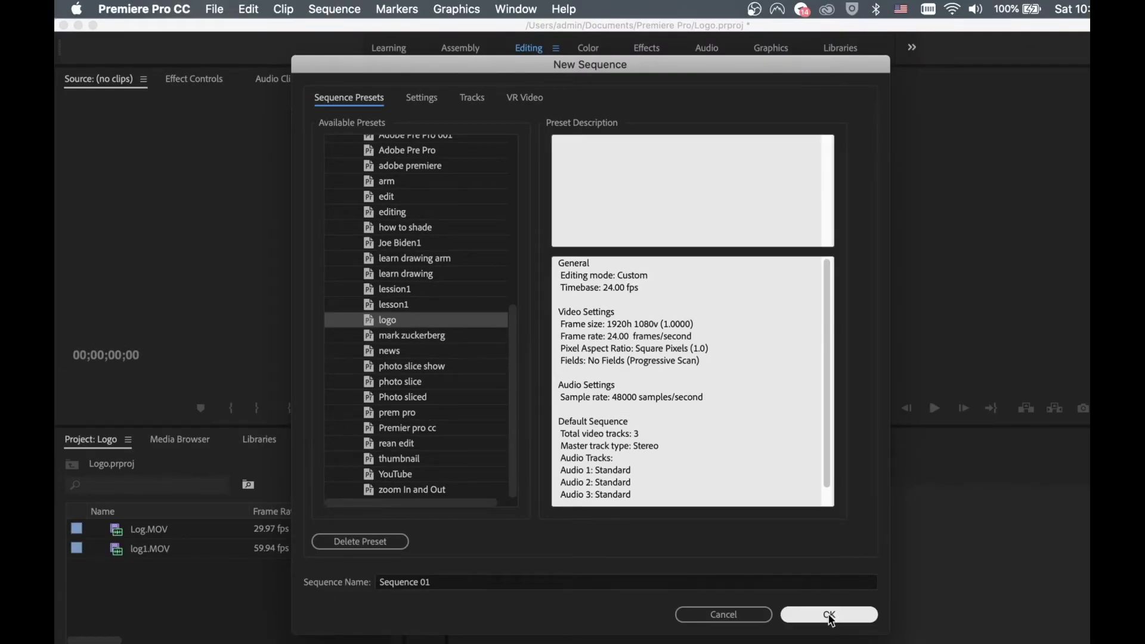
click(829, 615)
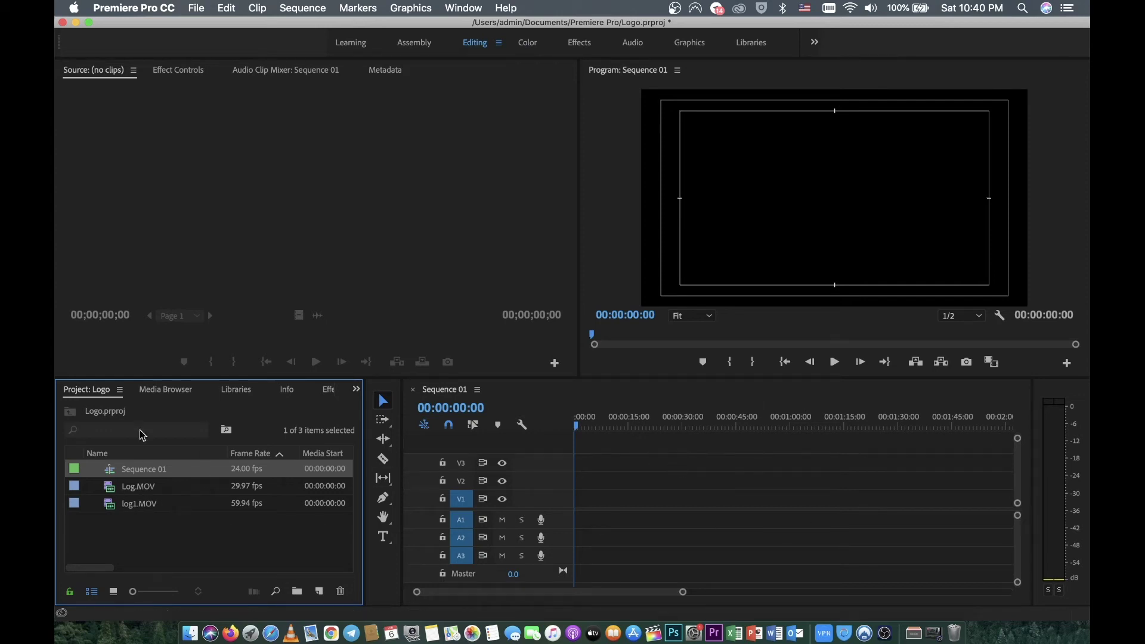
Preview Log.MOV in the source monitor and place it at the start of tracks V1 and A1, keeping the existing sequence settings
click(77, 490)
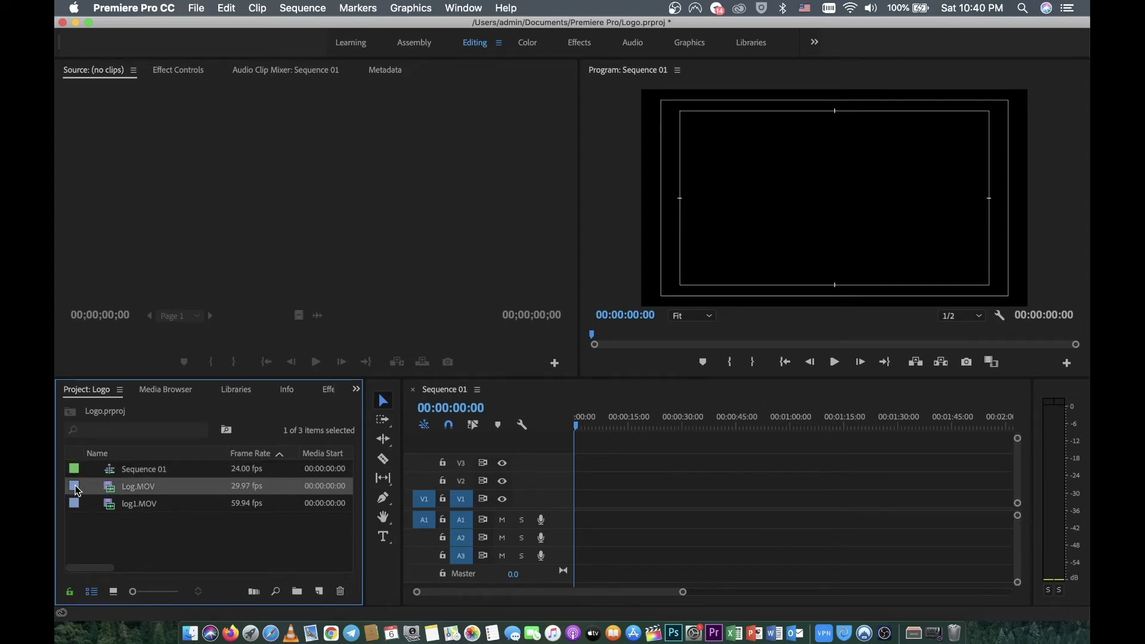
double_click(77, 489)
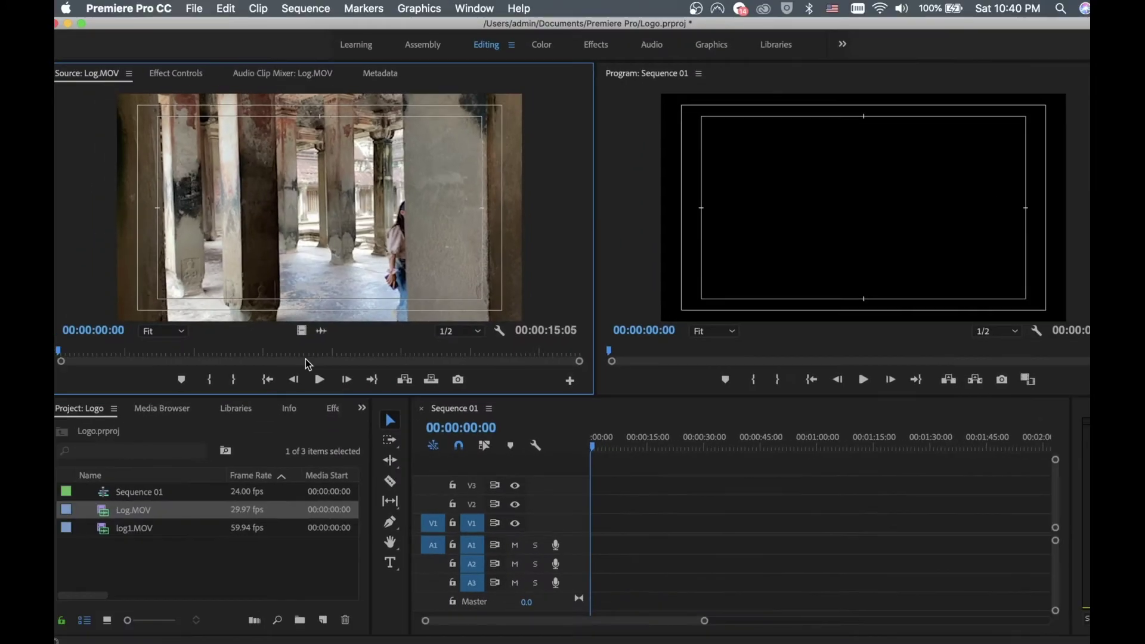
click(324, 408)
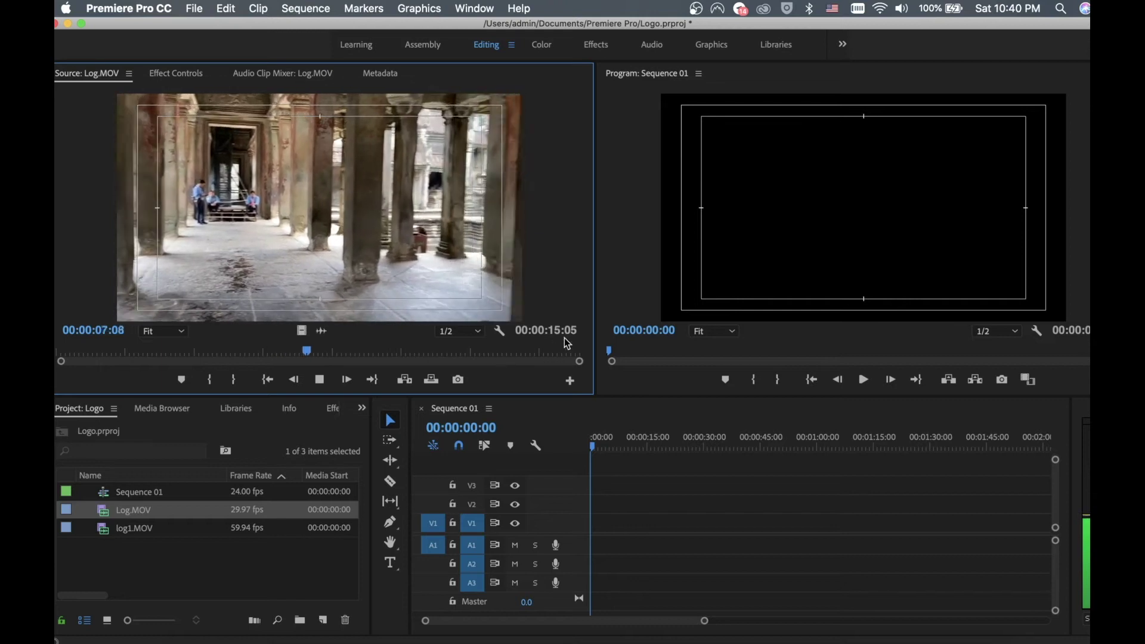
click(319, 379)
drag(322, 225, 573, 547)
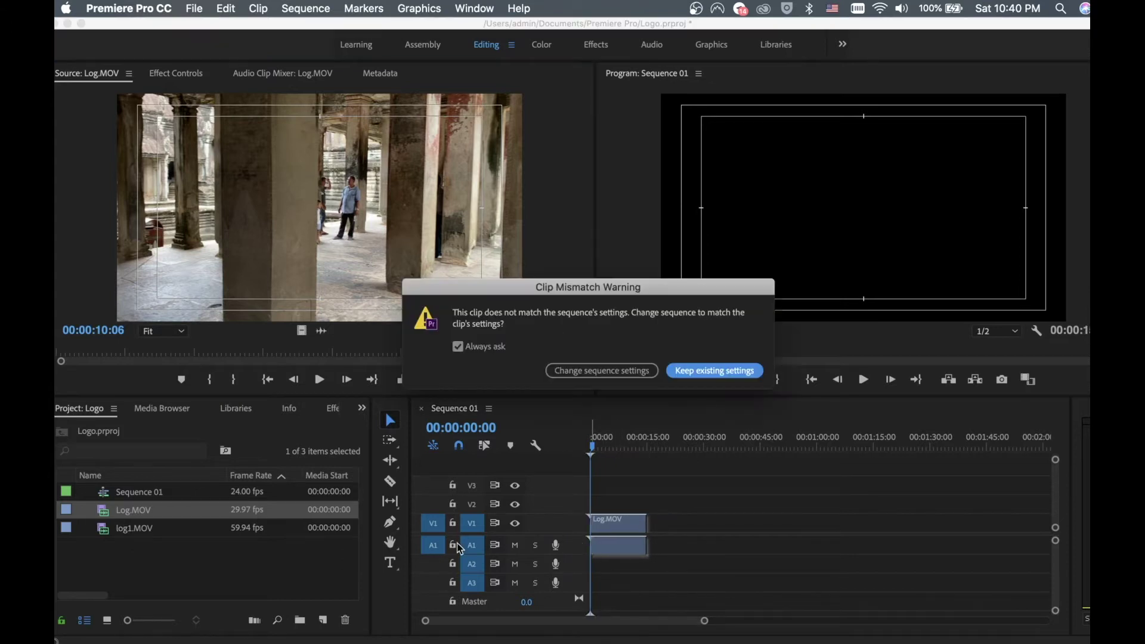
click(704, 374)
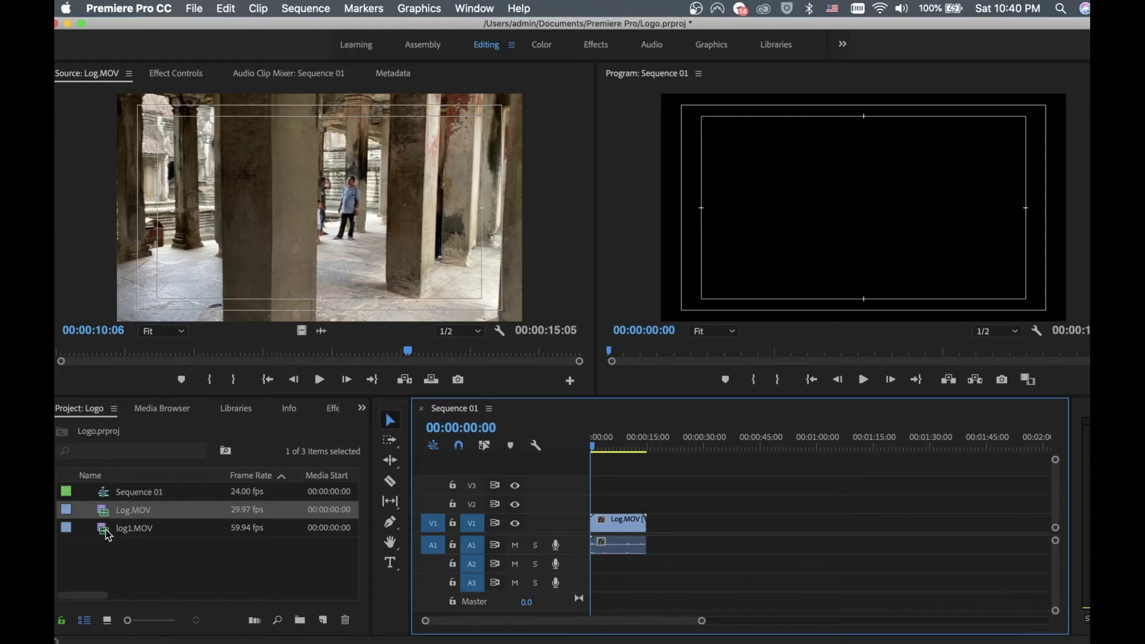
Place log1.MOV directly after Log.MOV on tracks V1 and A1, and play back the sequence before returning to its start
double_click(69, 530)
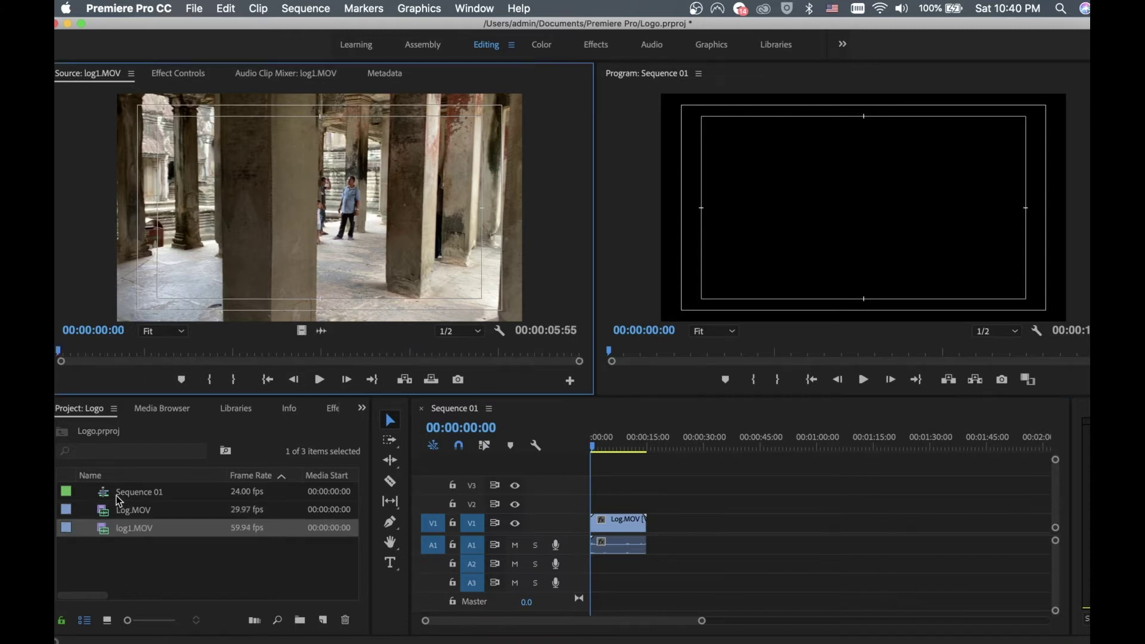
click(74, 535)
click(319, 379)
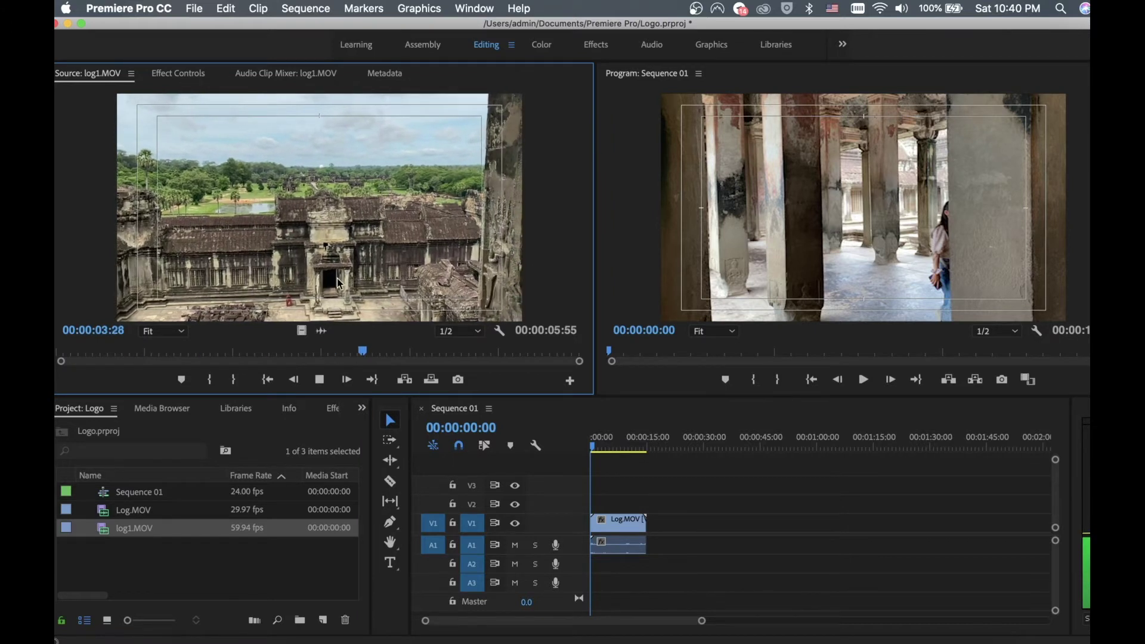
click(318, 385)
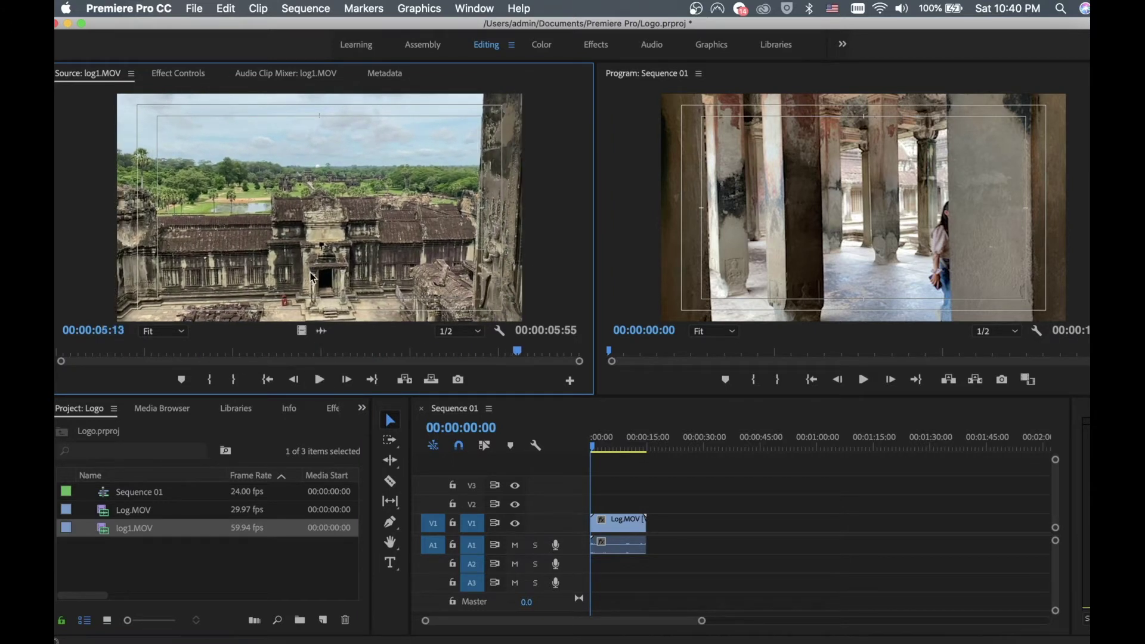
drag(307, 215, 653, 529)
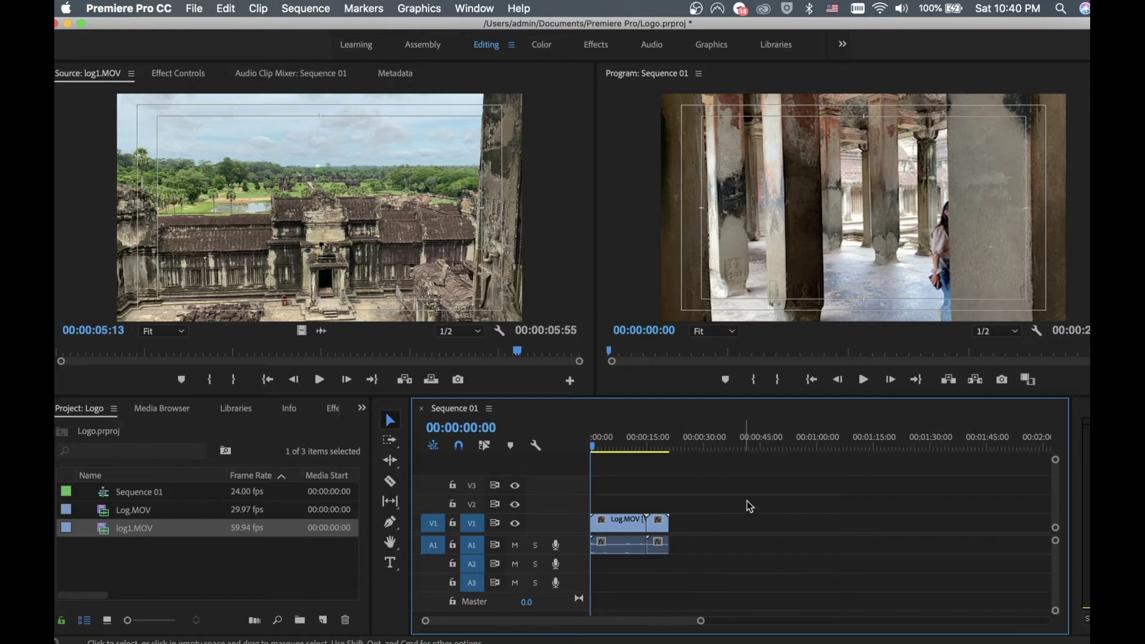
click(863, 380)
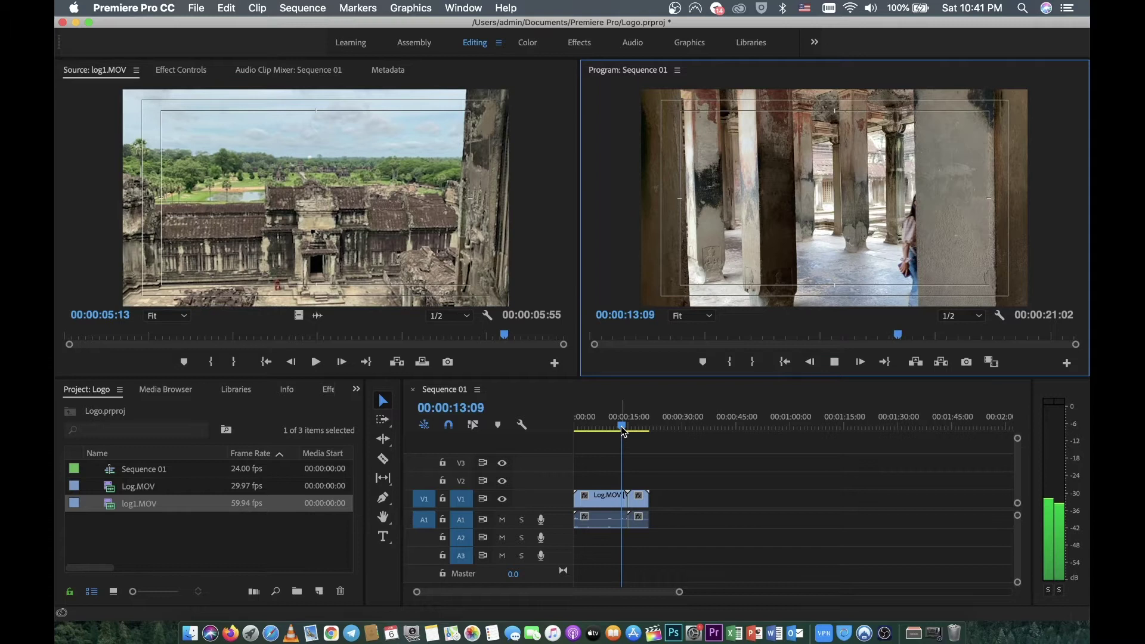
click(574, 426)
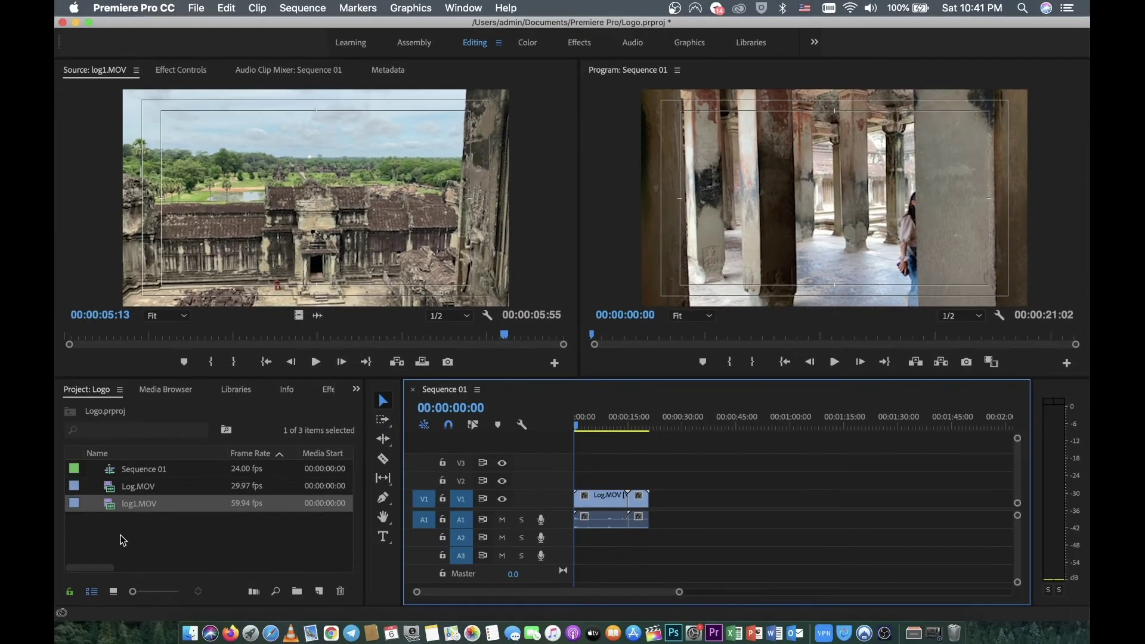
Import Think the arts Logo1.png and Think the arts Logo2.png from the Downloads folder into the project
click(122, 540)
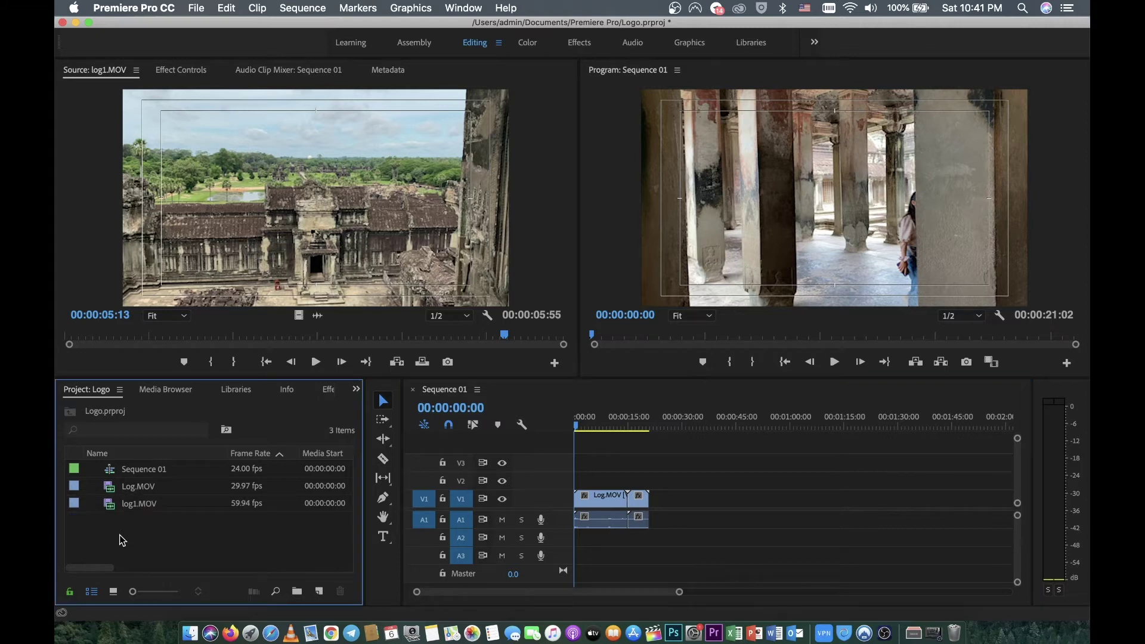
key(super+i)
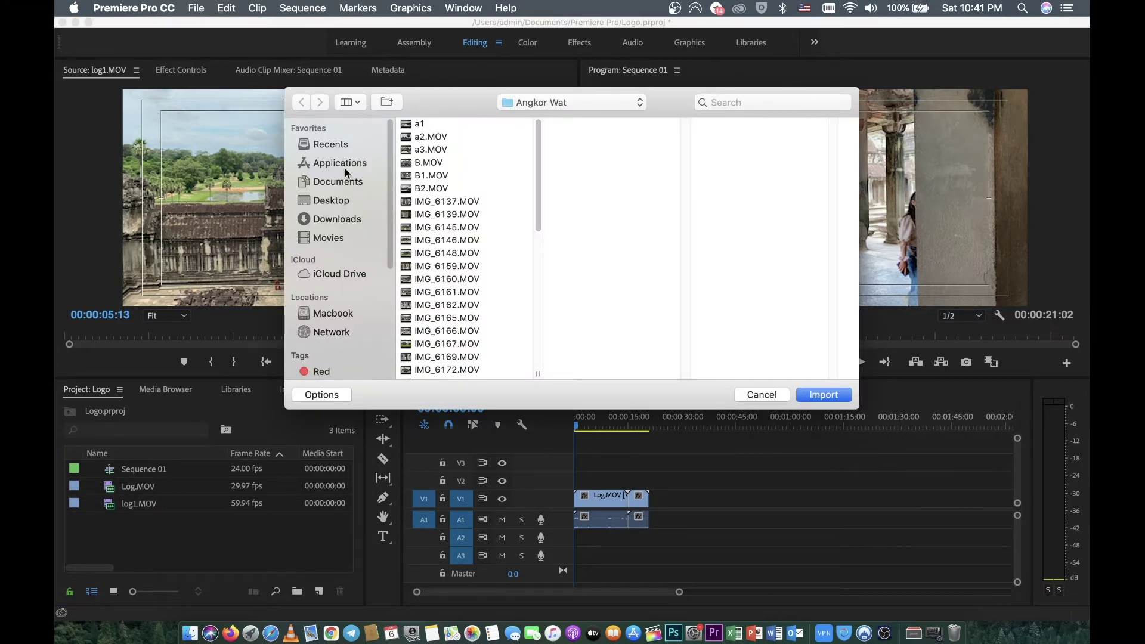
click(337, 220)
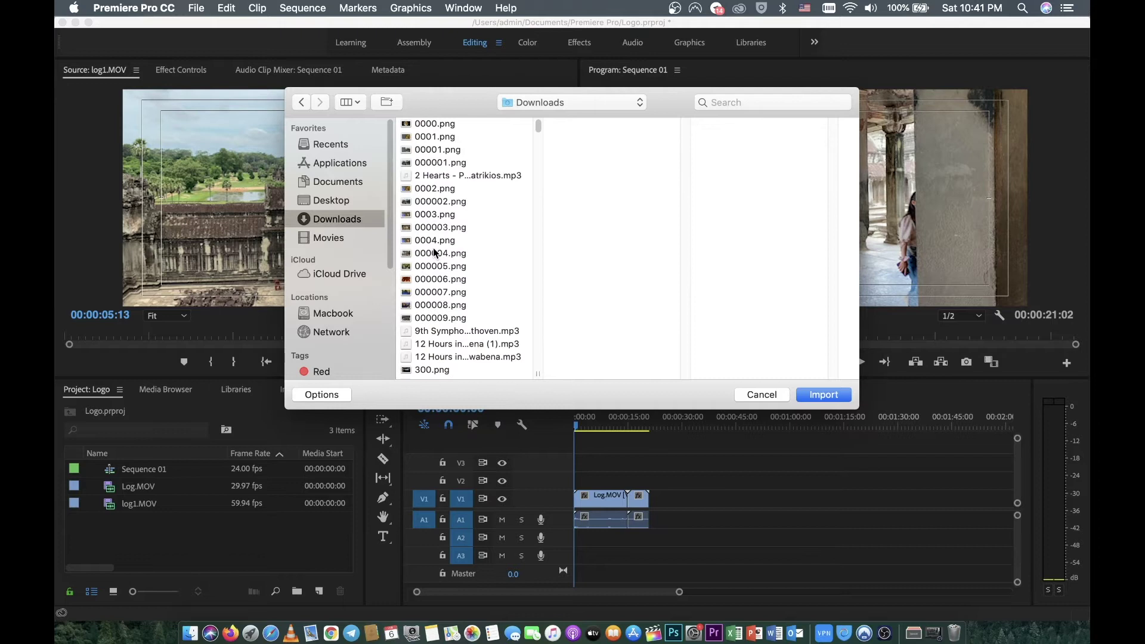
click(435, 253)
text(think)
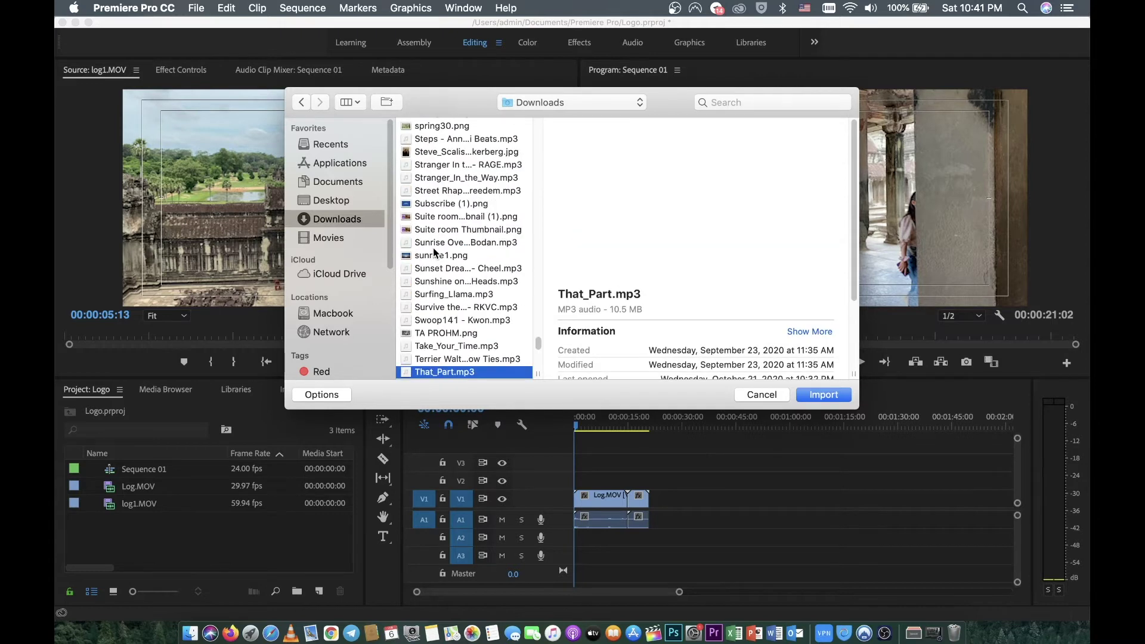
scroll(541, 246, down, 3)
scroll(477, 329, down, 5)
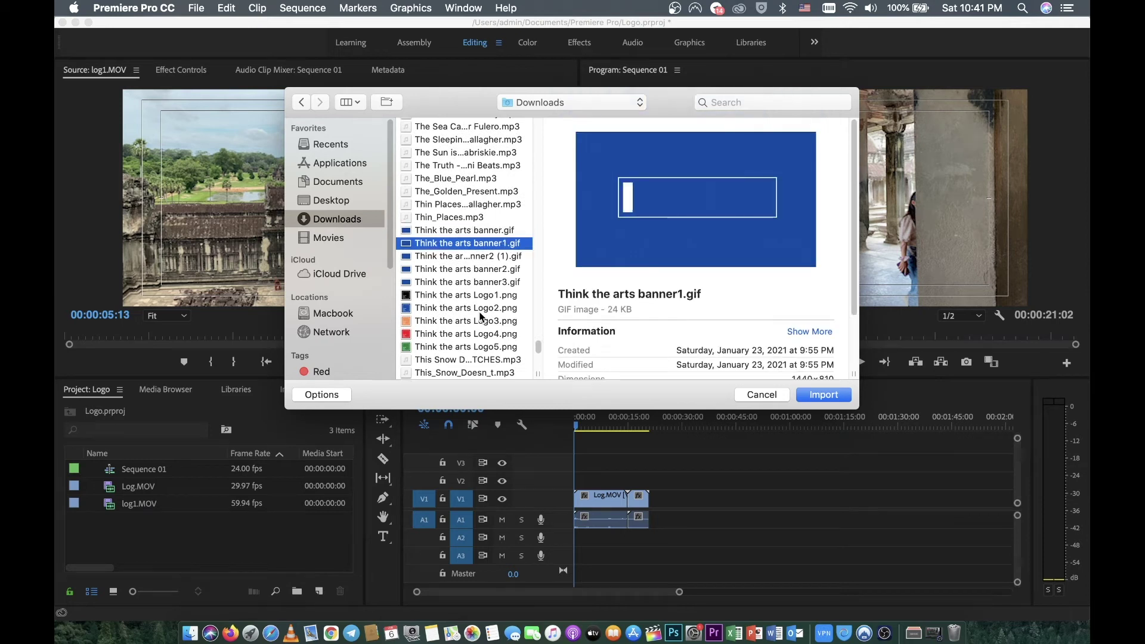
key(Down)
key(Down)
key(Down)
key(Down)
key(Down)
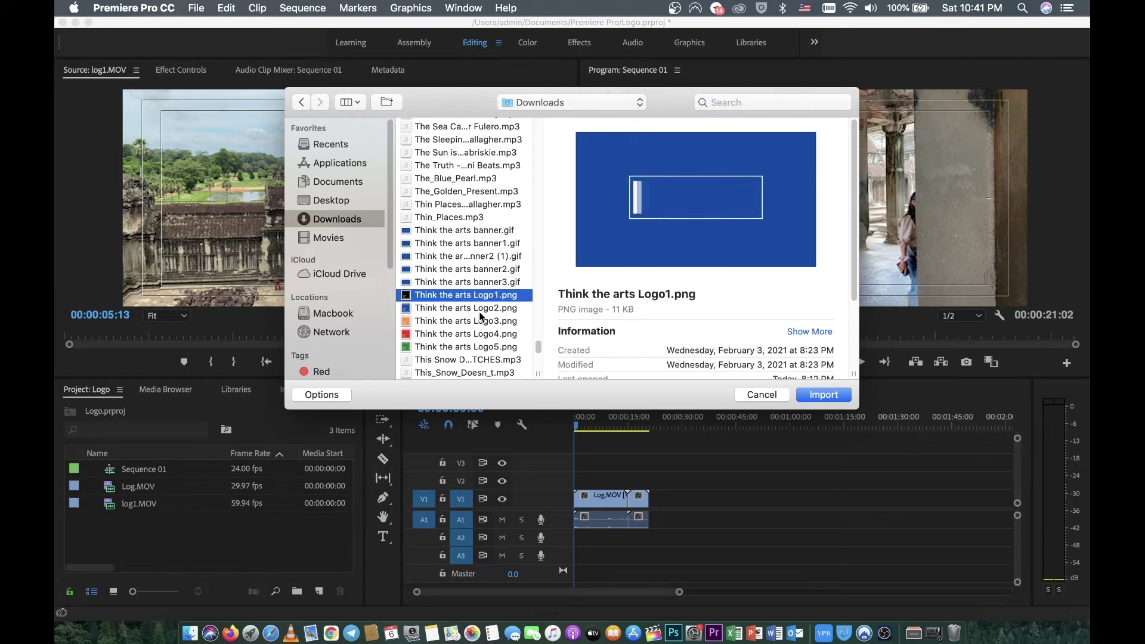
key(Down)
key(Up)
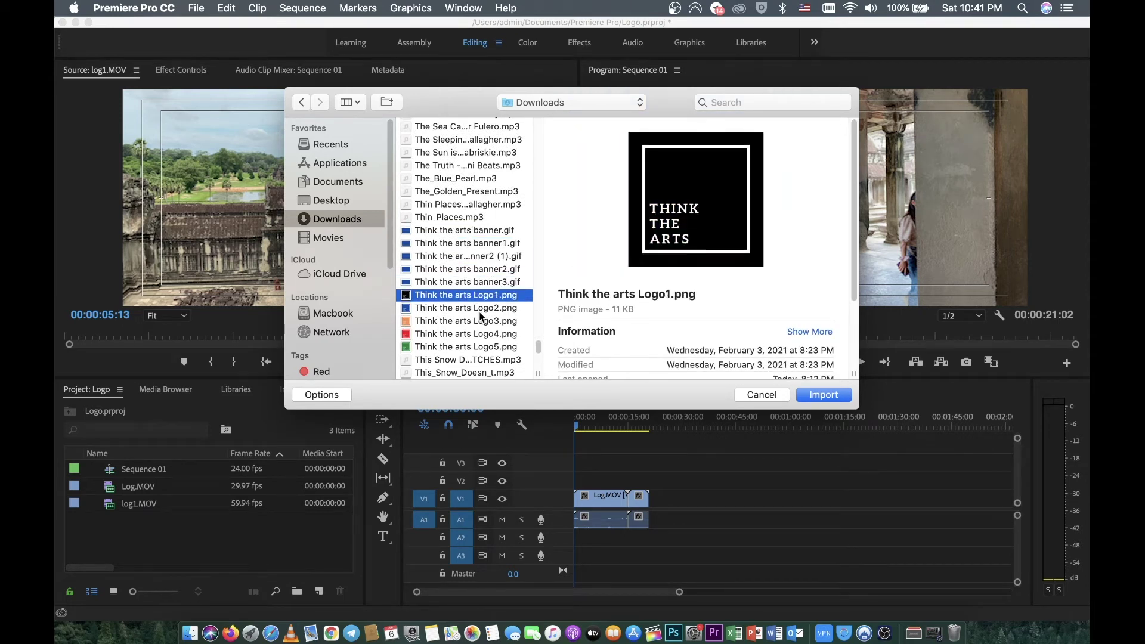
key(shift+Down)
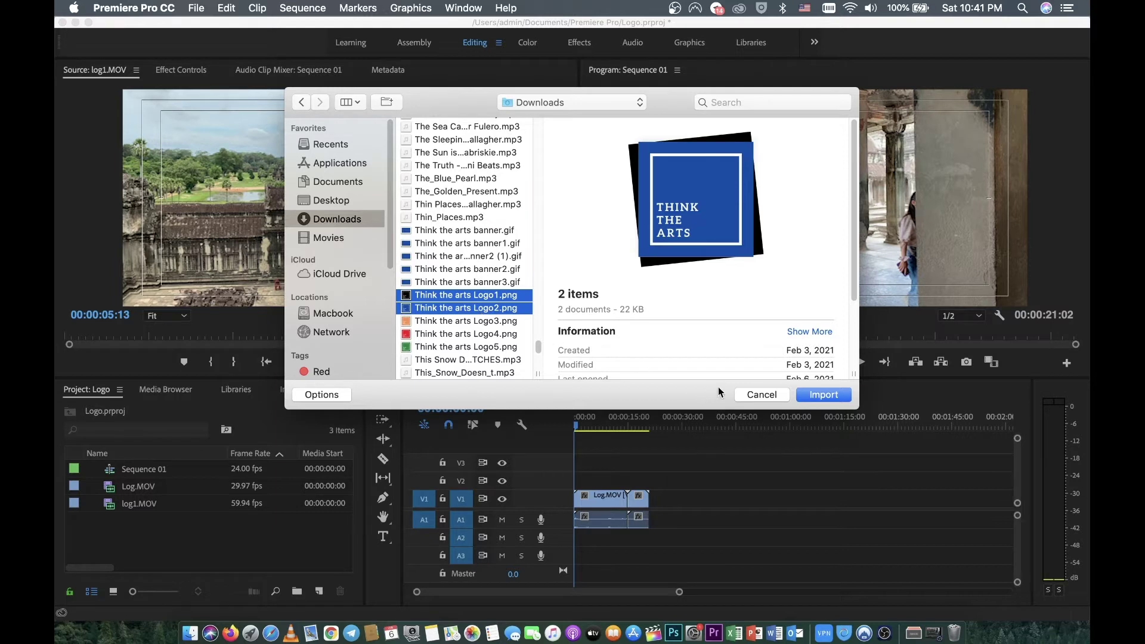
click(823, 394)
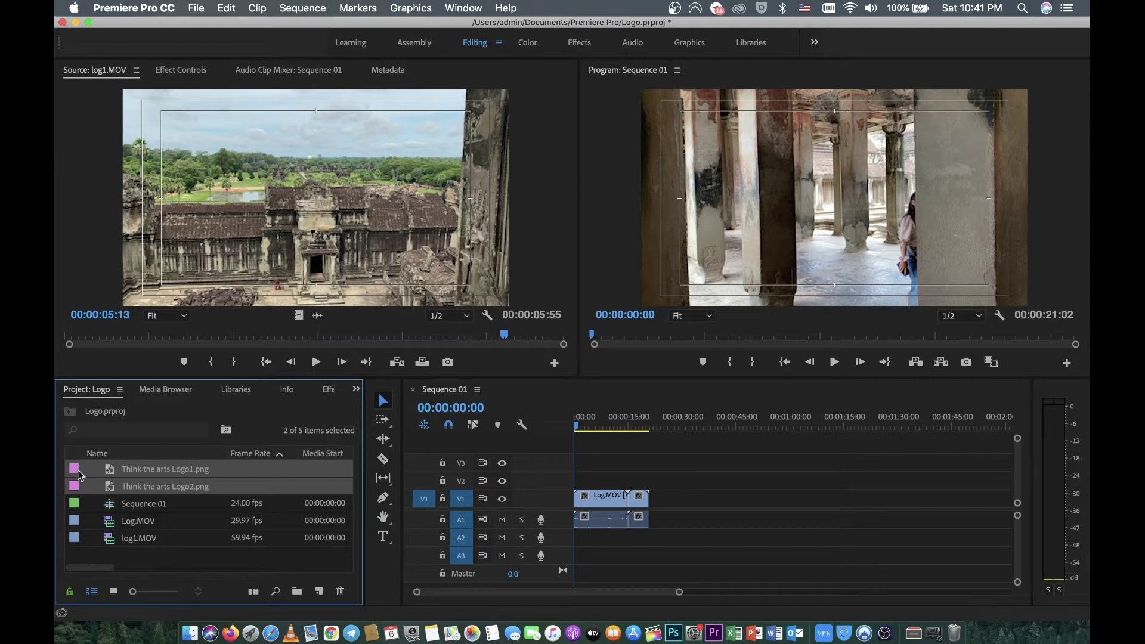
Preview the two imported Think the arts logo images in the source monitor
click(77, 474)
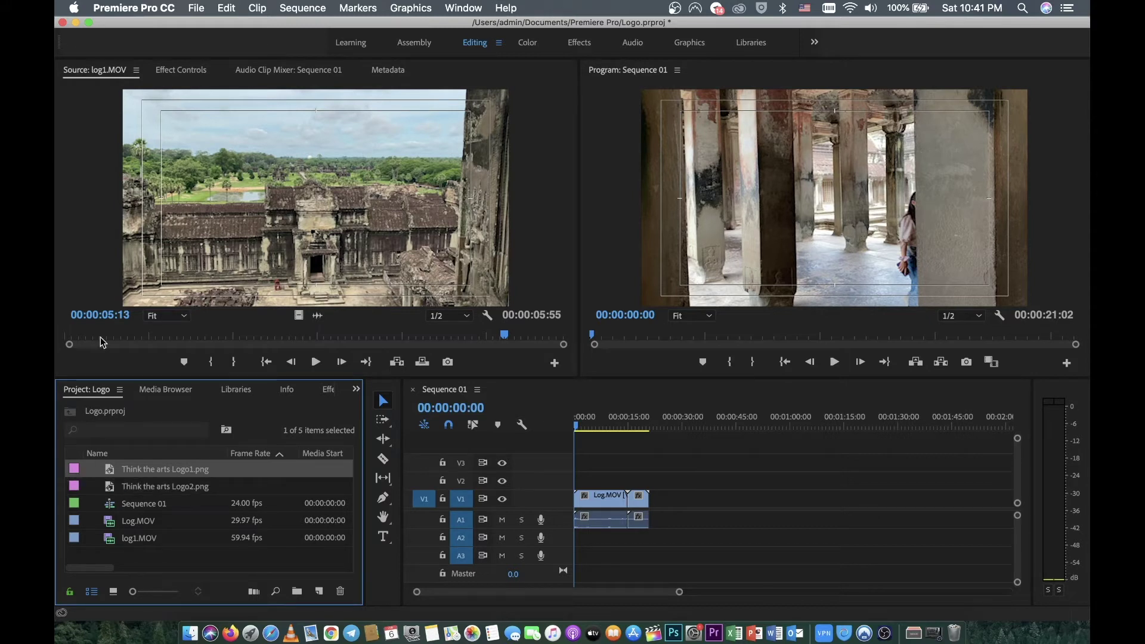
double_click(75, 475)
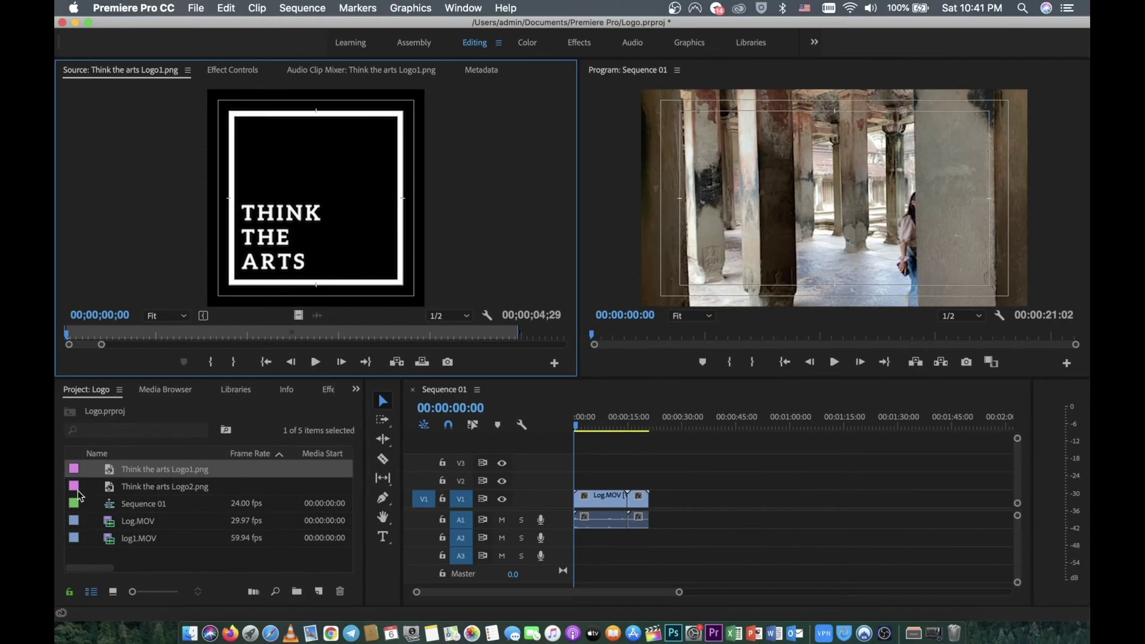
double_click(77, 489)
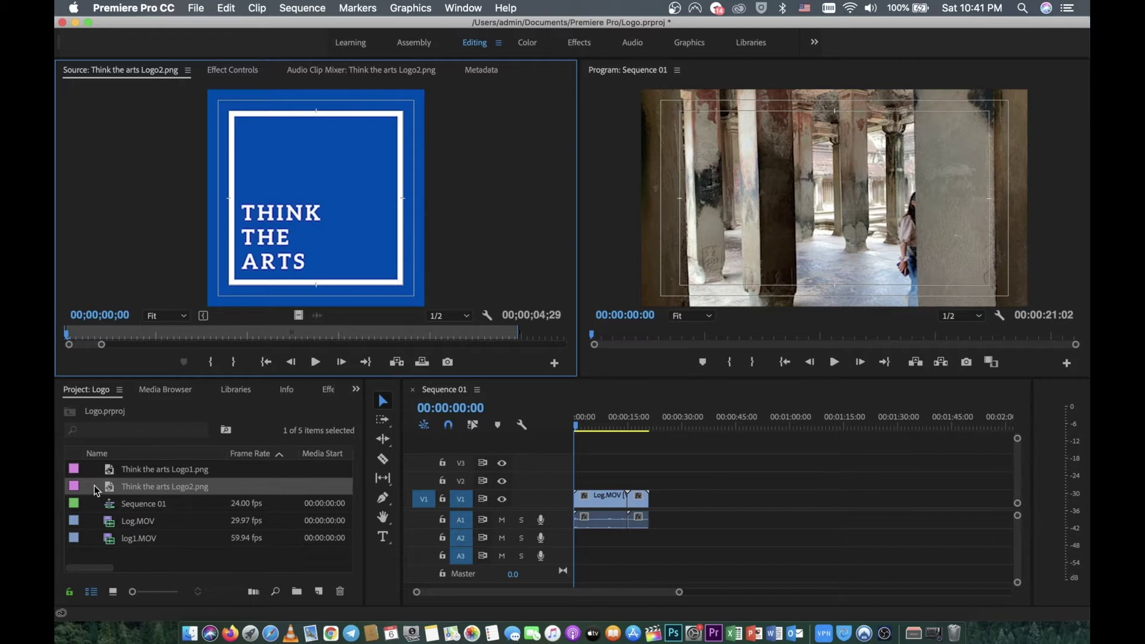
Place Think the arts Logo1.png at the start of track V2, above Log.MOV
click(71, 473)
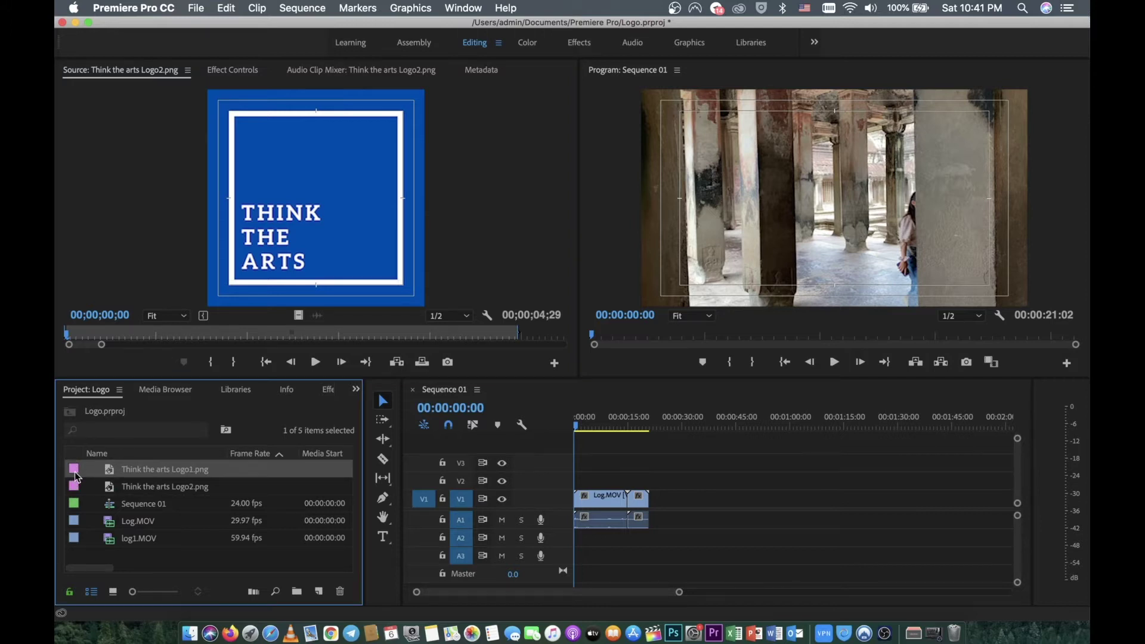
drag(77, 477, 268, 257)
drag(311, 164, 574, 482)
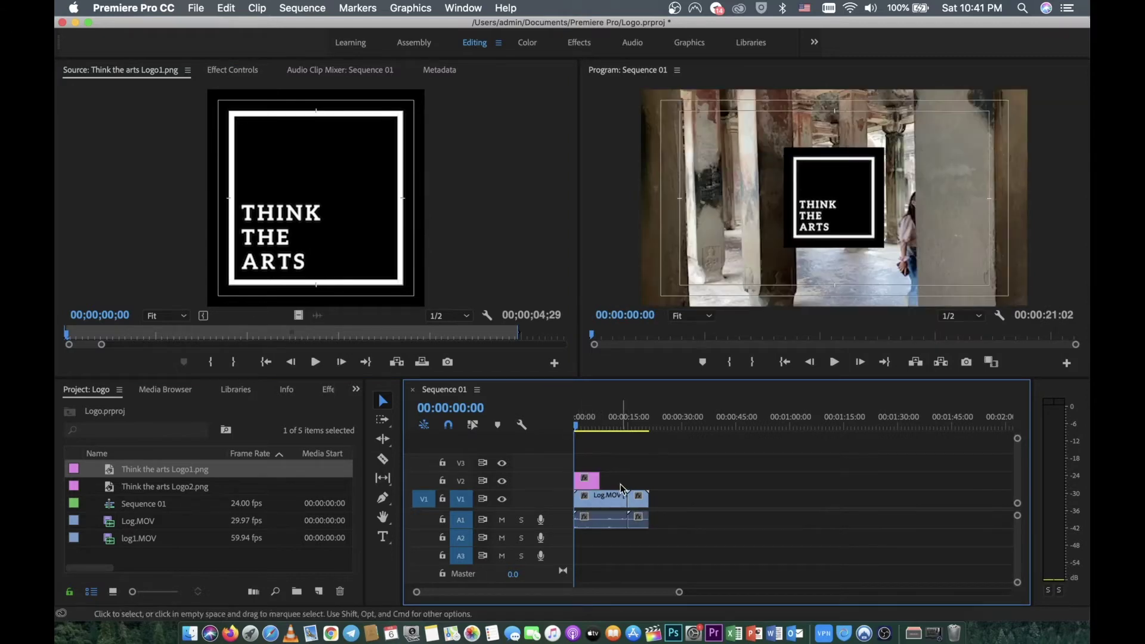
click(825, 199)
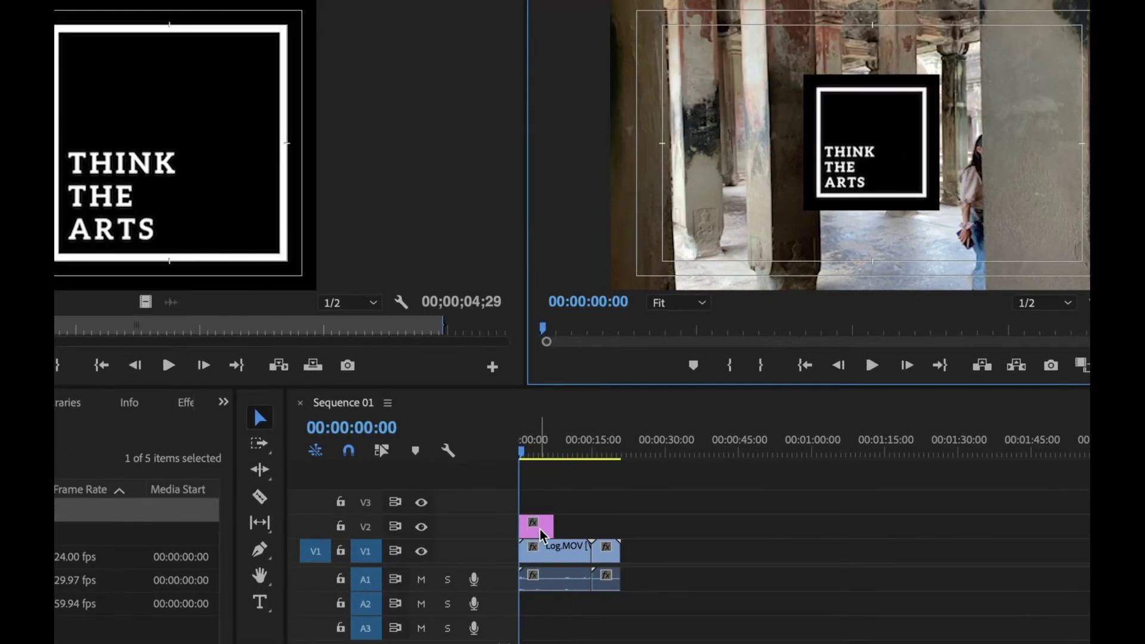
Select the logo clip on V2, move the playhead to 00:00:01:05 and show the clip's Effect Controls
click(540, 527)
drag(523, 460, 526, 456)
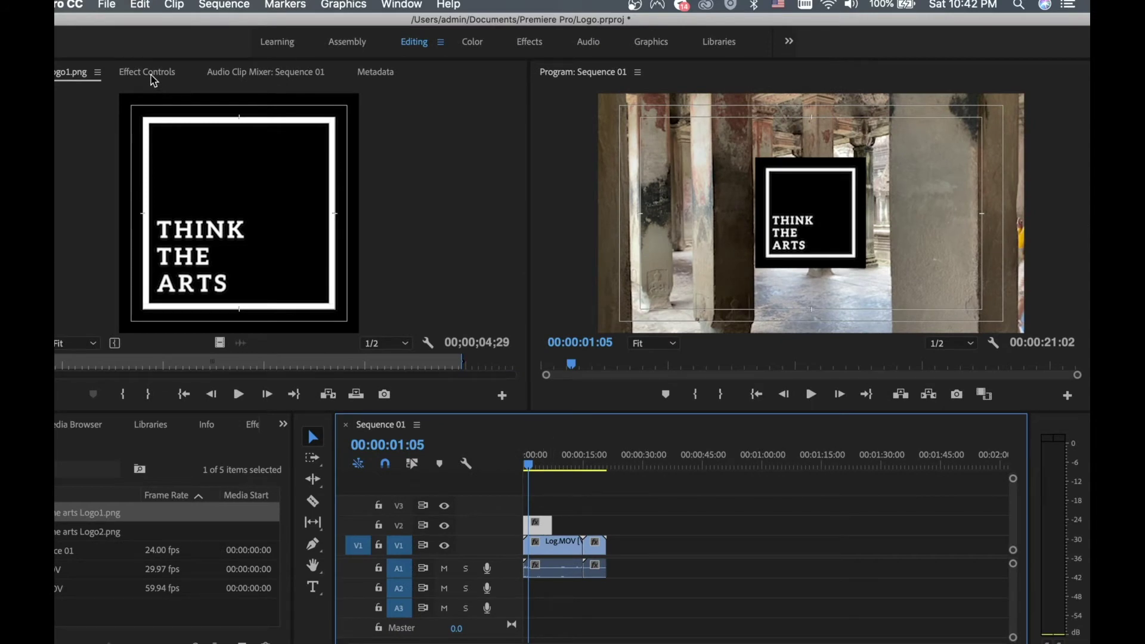
key(shift+6)
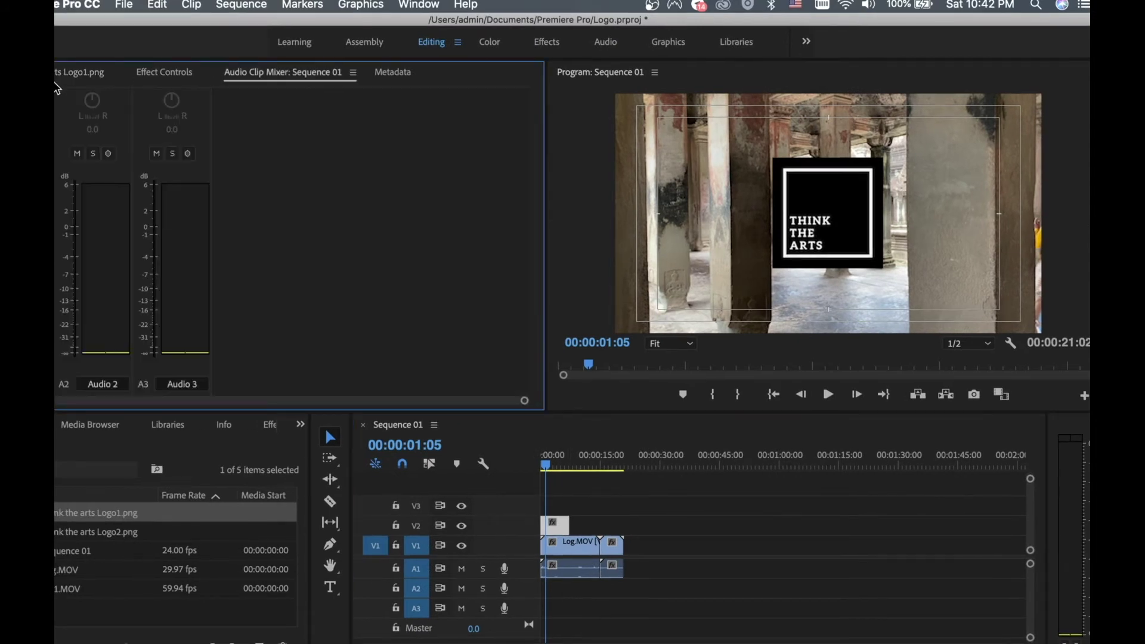
click(135, 72)
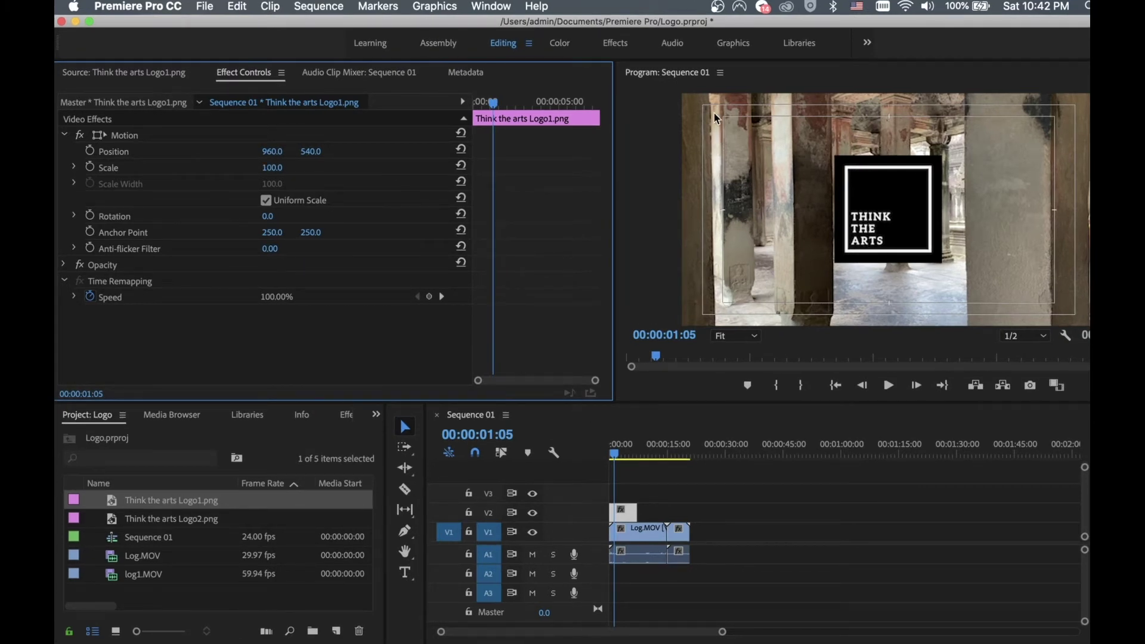
Shift the logo's position to 978, 526 and enlarge its scale to 120
drag(270, 153, 278, 162)
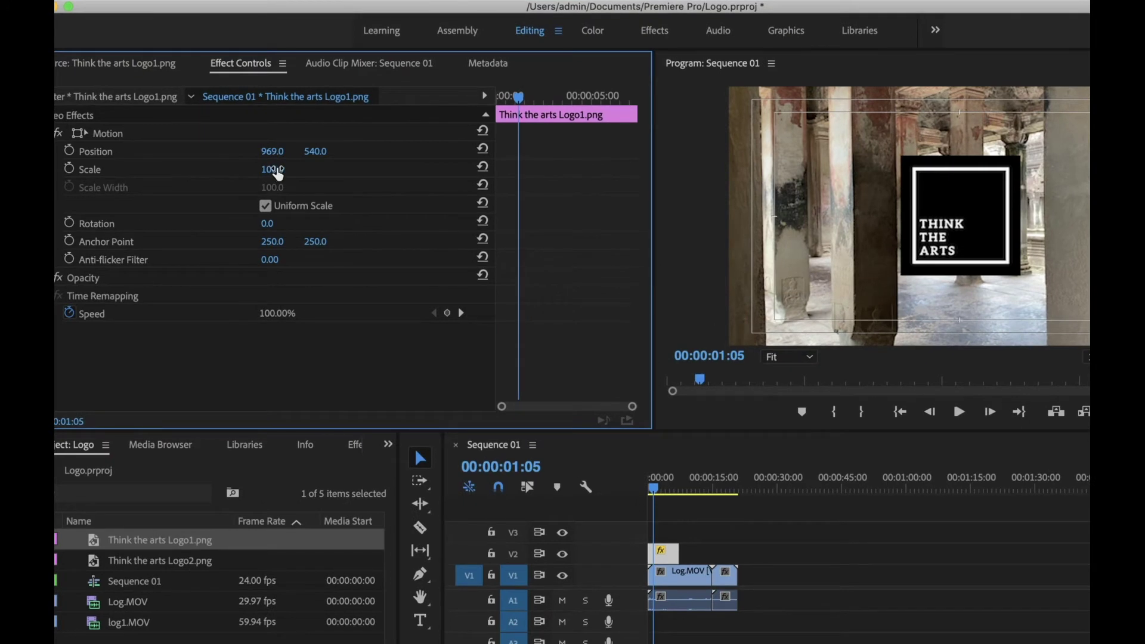
drag(273, 152, 296, 167)
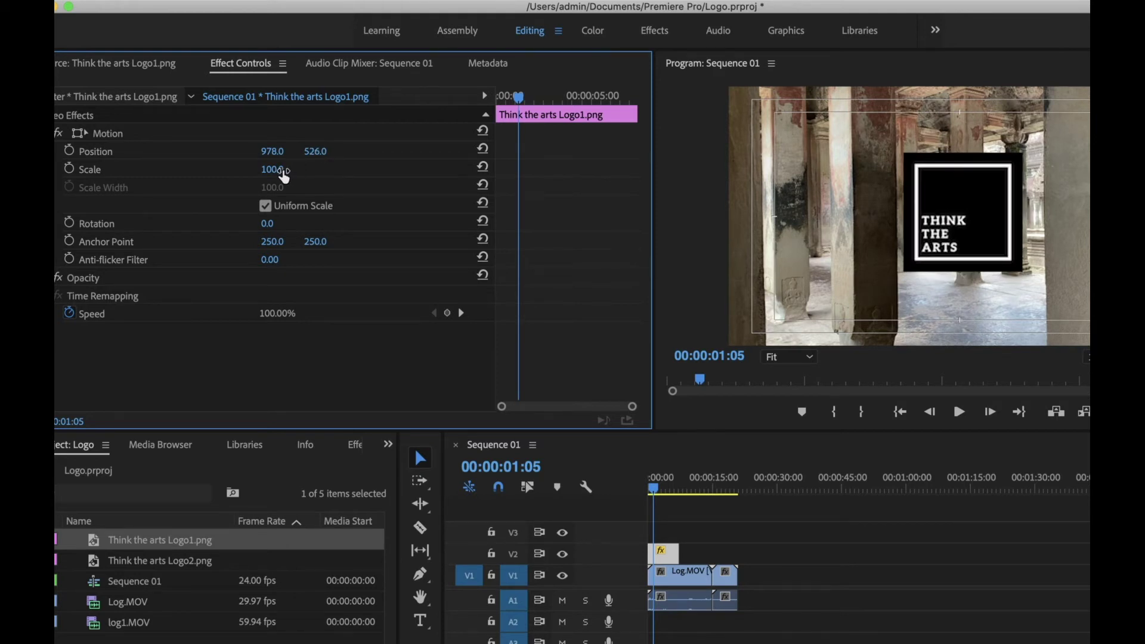
click(272, 169)
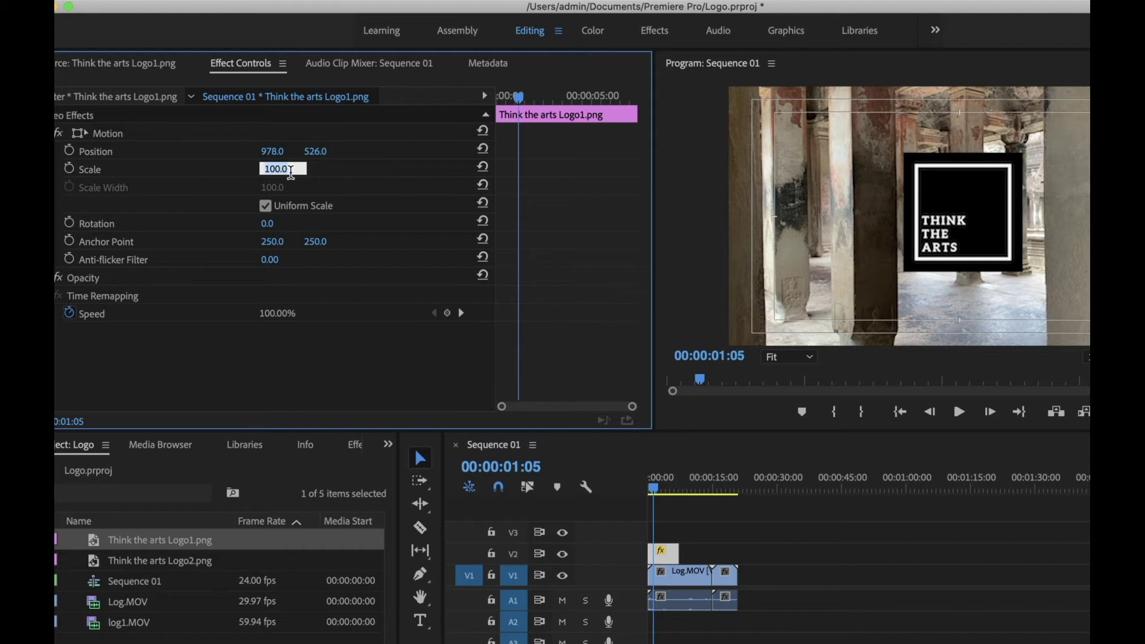
text(120)
key(Return)
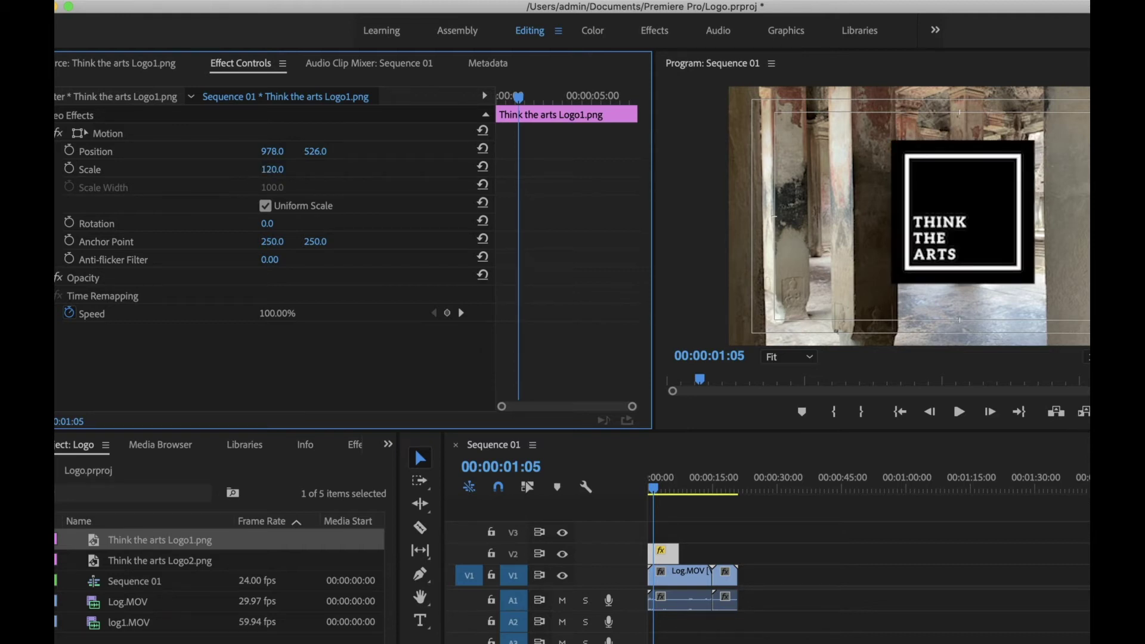
Reduce the logo's scale to 40
click(283, 167)
click(267, 176)
drag(272, 169, 230, 168)
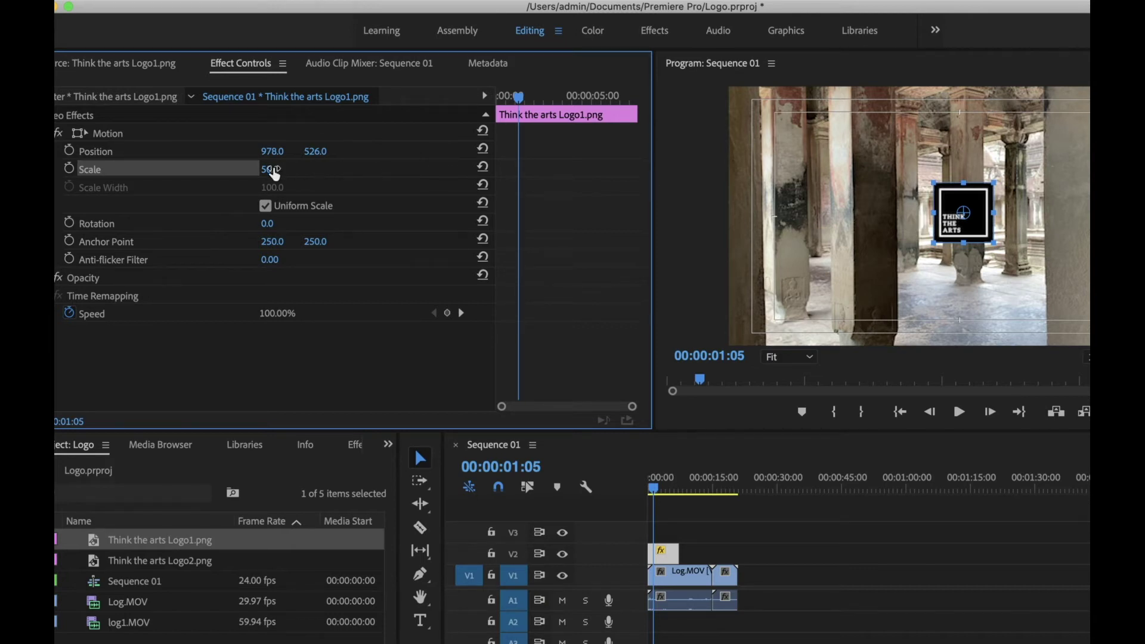
mouse_move(269, 168)
mouse_down()
mouse_move(260, 169)
mouse_move(288, 169)
mouse_up()
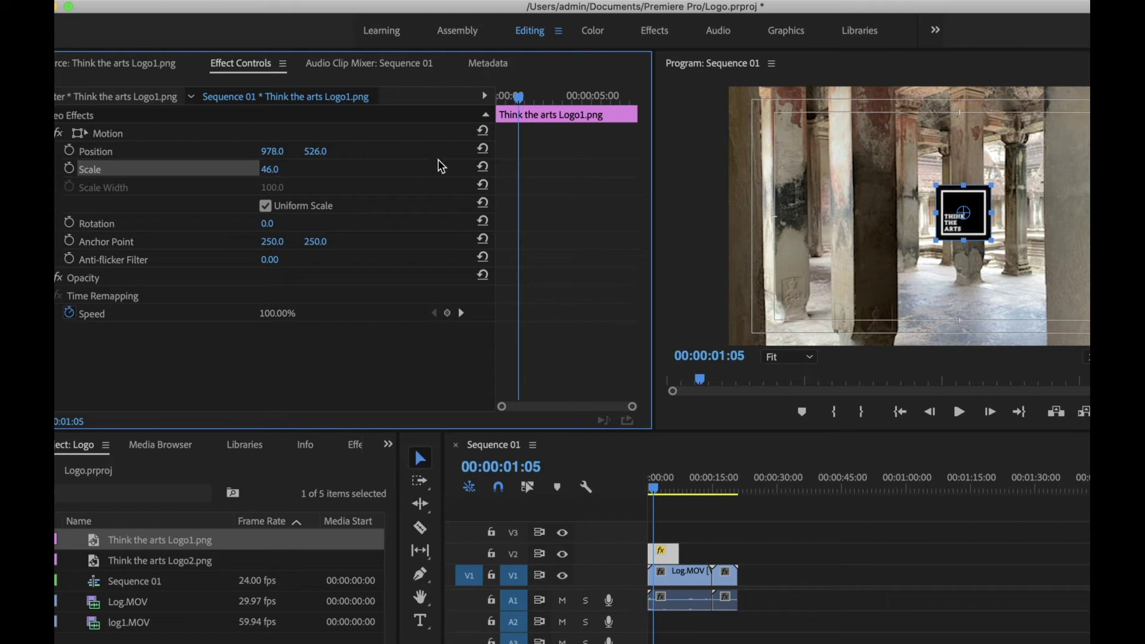
click(266, 170)
text(40)
key(Return)
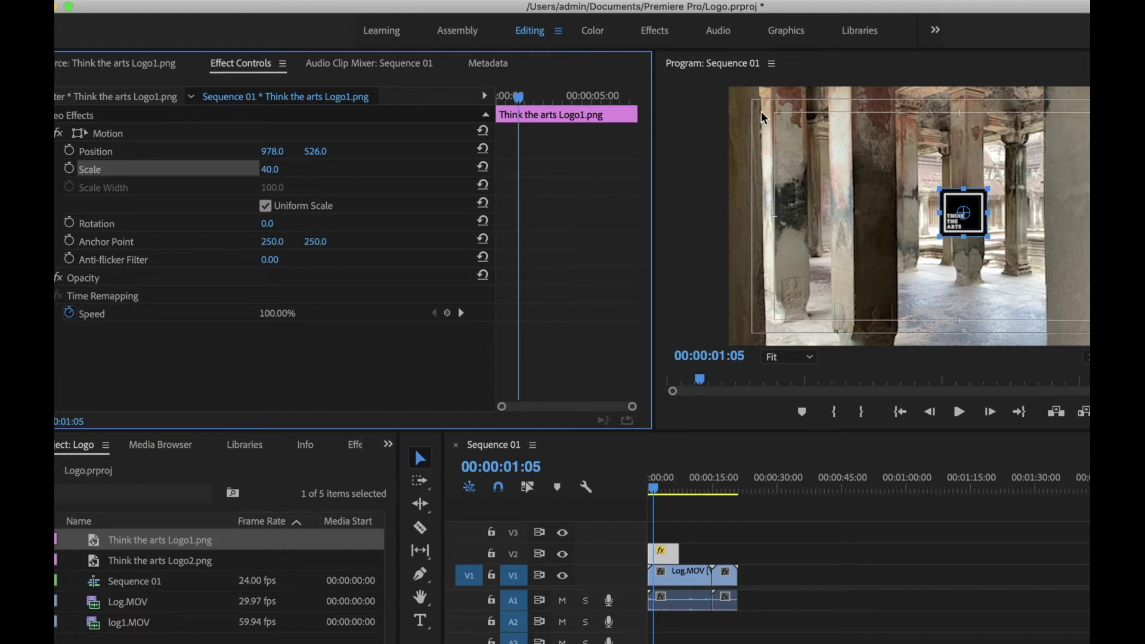
Move the logo to position 202, 150 in the upper-left corner of the video frame
drag(274, 153, 211, 154)
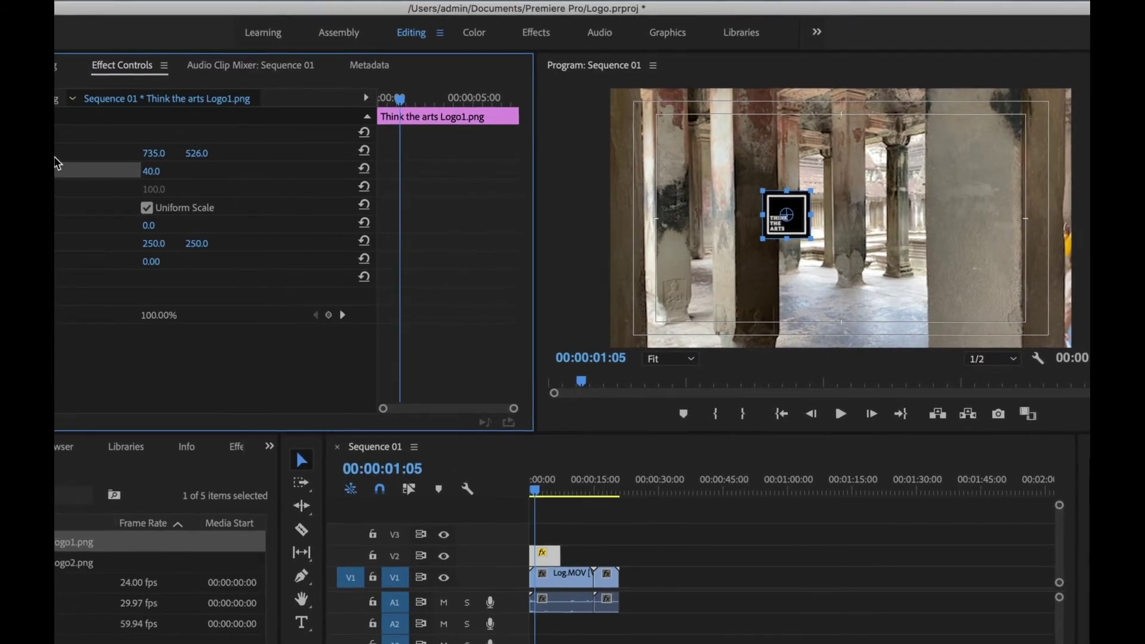
drag(195, 153, 143, 154)
mouse_move(233, 158)
mouse_down()
mouse_move(221, 158)
mouse_move(235, 158)
mouse_up()
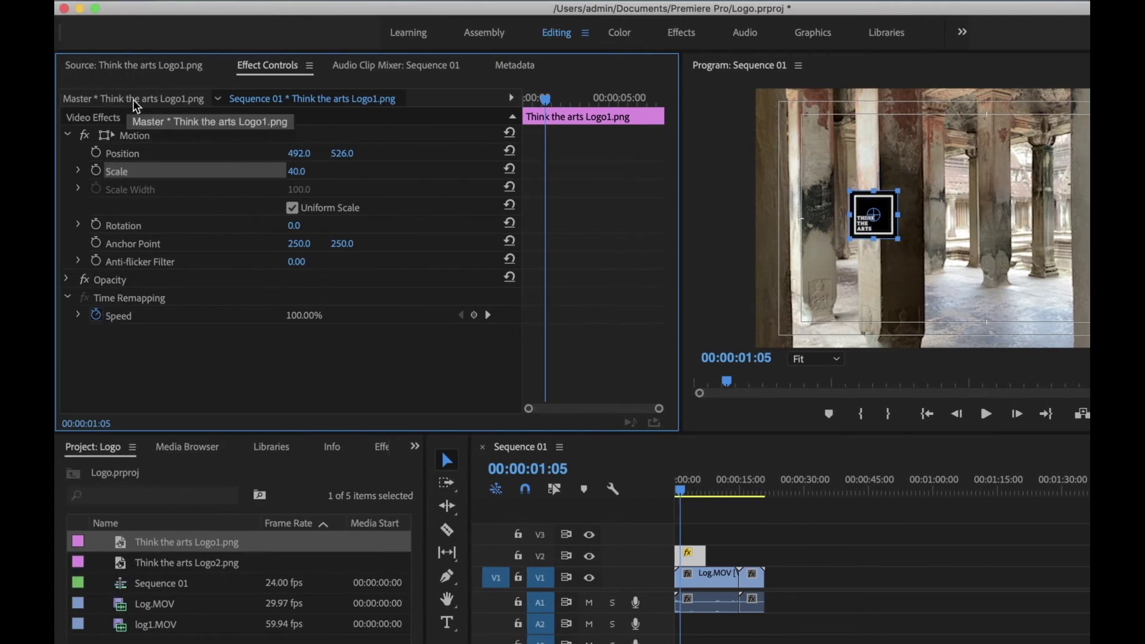
drag(299, 153, 236, 153)
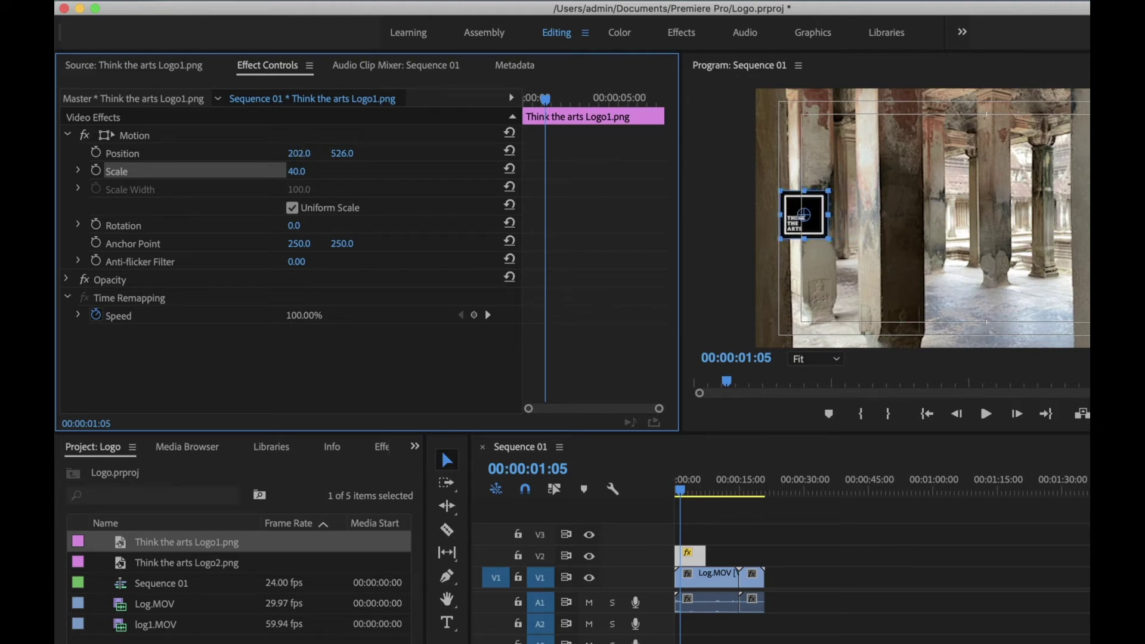
drag(342, 153, 262, 153)
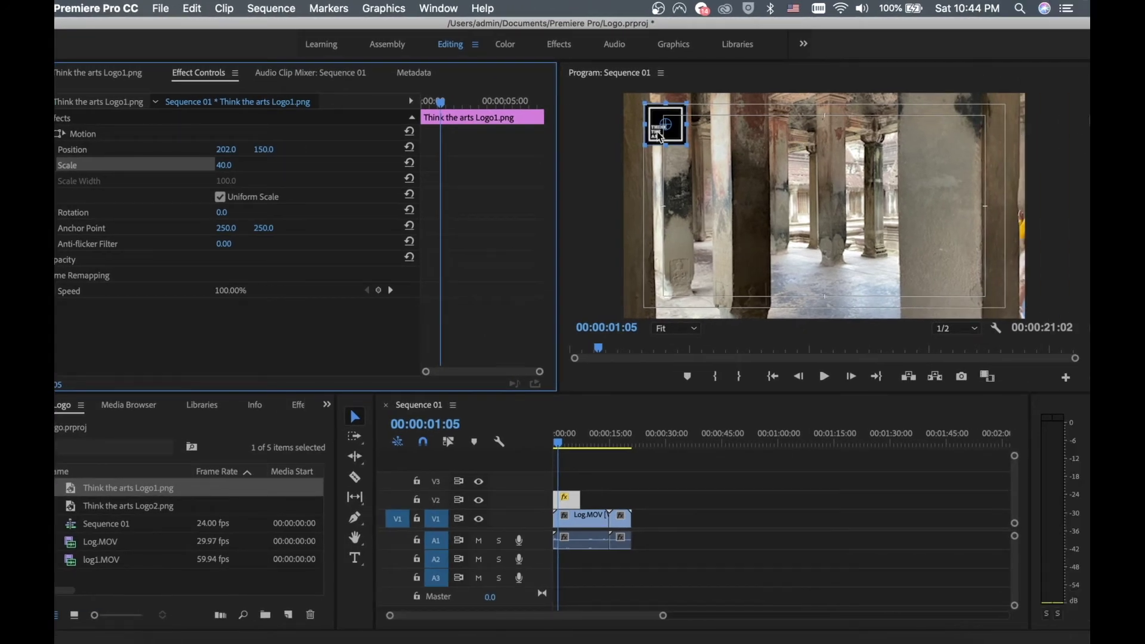
Reselect the logo clip on V2 and move the logo to about 1721.6, 157.2 in the video frame's upper-right corner
click(709, 171)
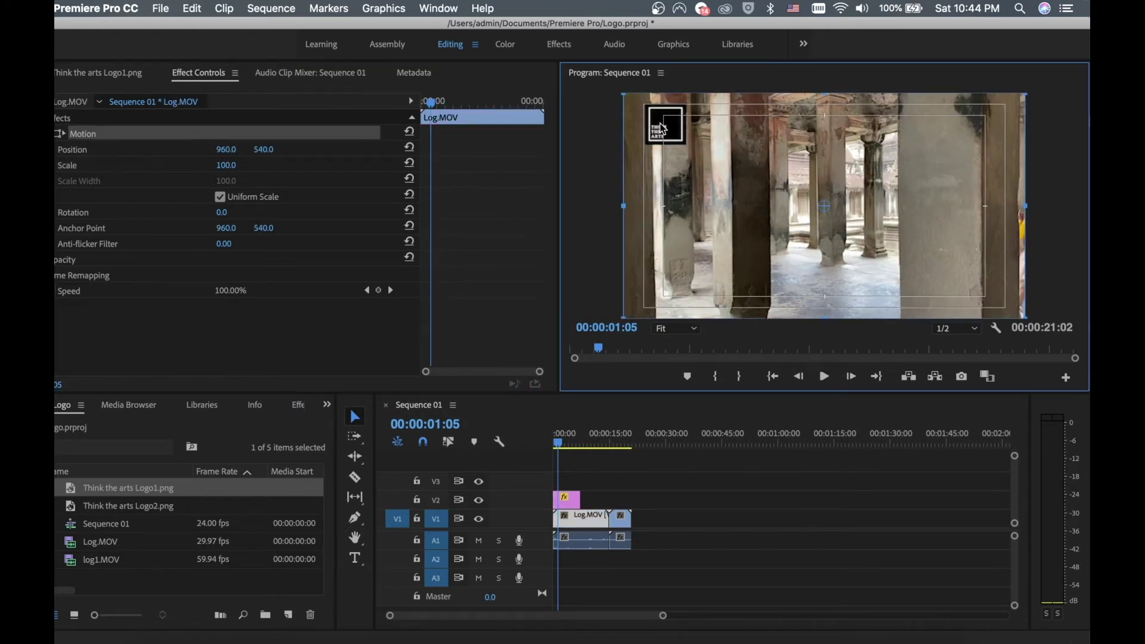
click(568, 504)
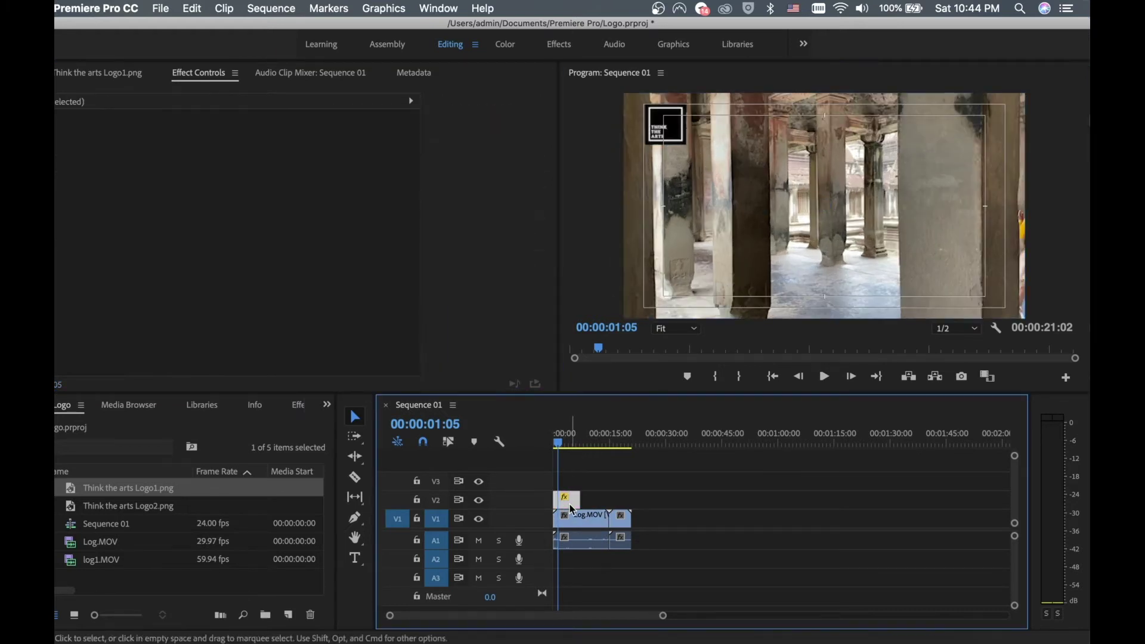
double_click(570, 506)
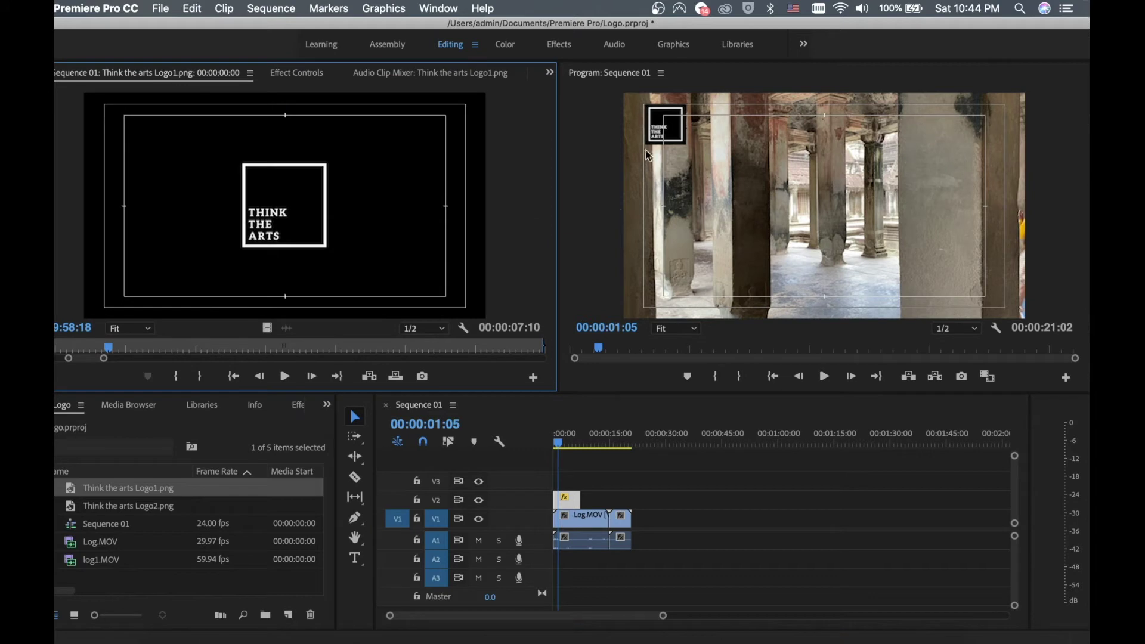
click(676, 130)
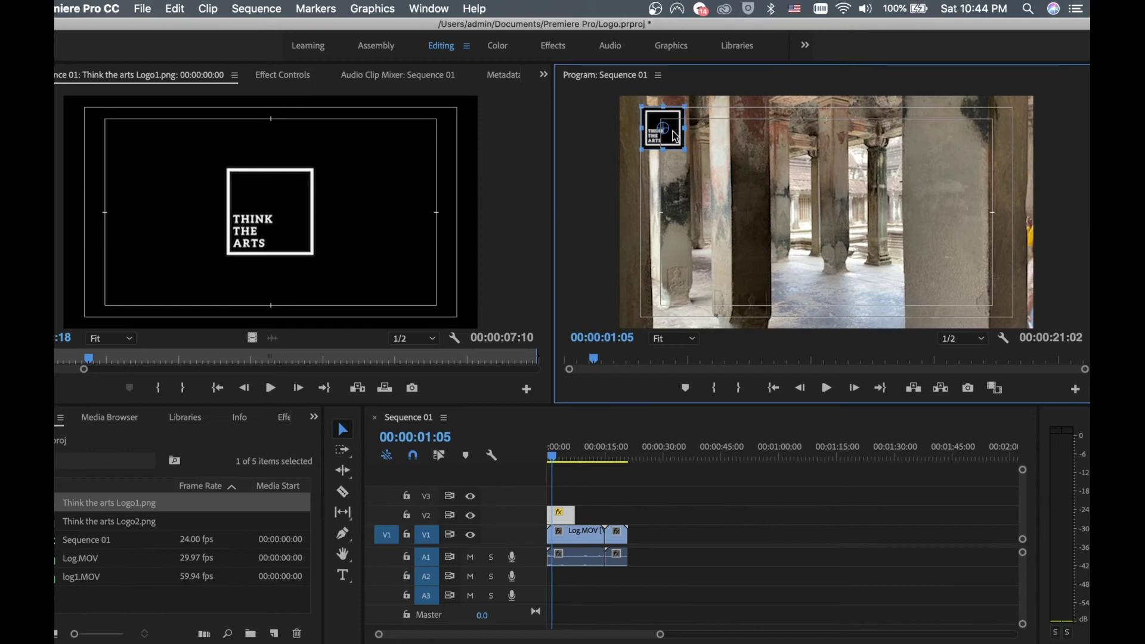
drag(676, 137, 995, 137)
Shift the Log.MOV picture slightly within the frame, show its Effect Controls and set its horizontal position to 963.5
click(957, 205)
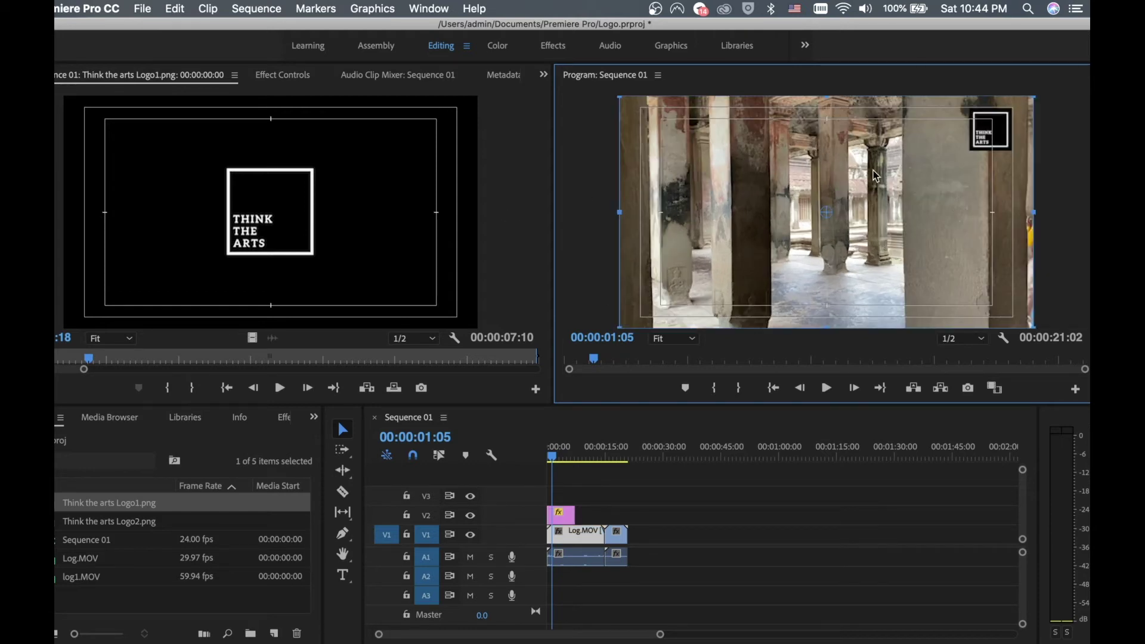
mouse_move(969, 137)
mouse_down()
mouse_move(889, 138)
mouse_move(967, 132)
mouse_up()
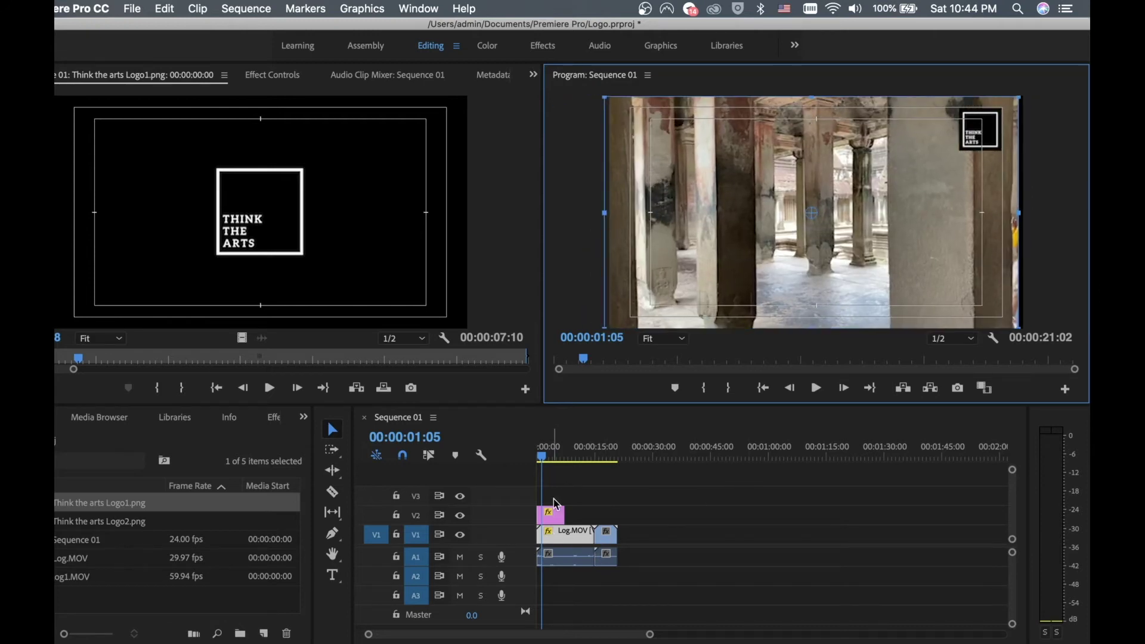
click(558, 544)
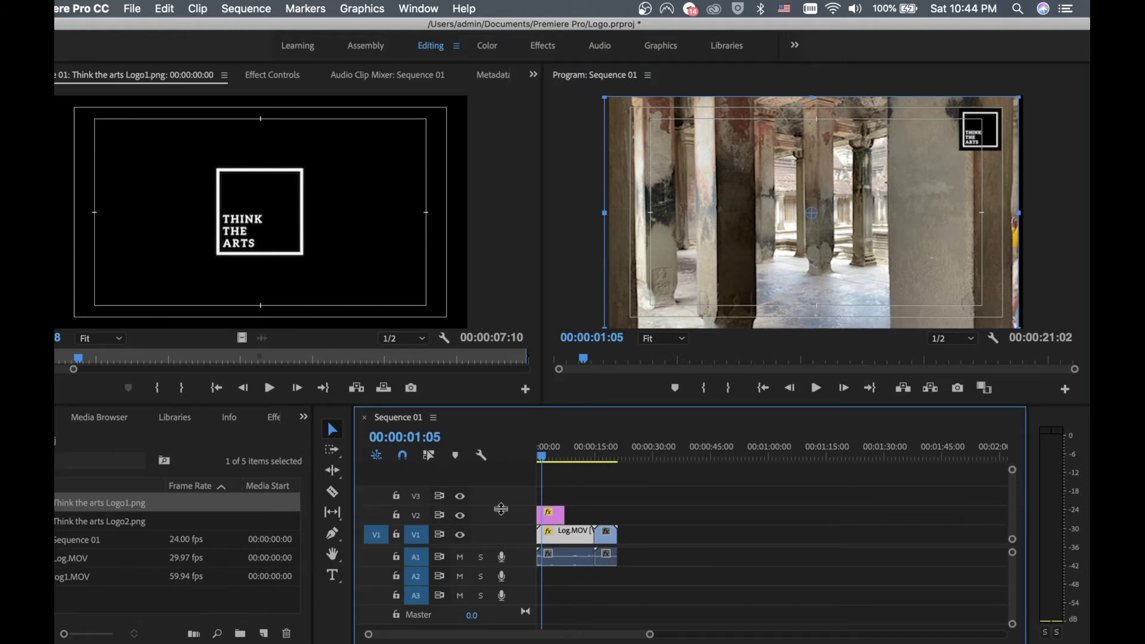
click(263, 76)
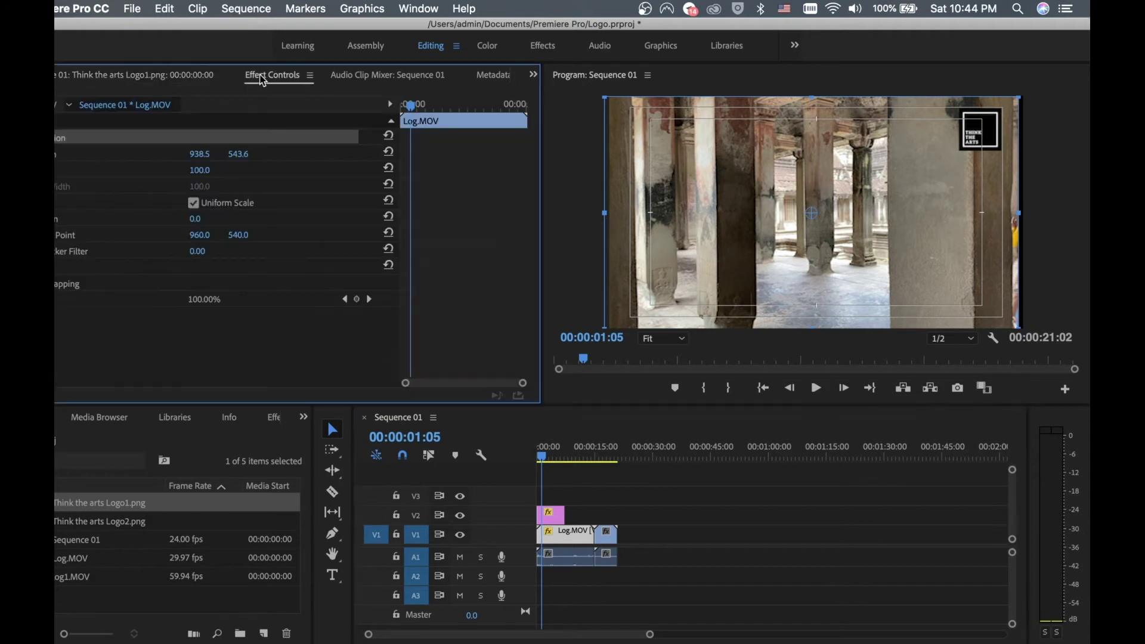
drag(204, 161, 218, 161)
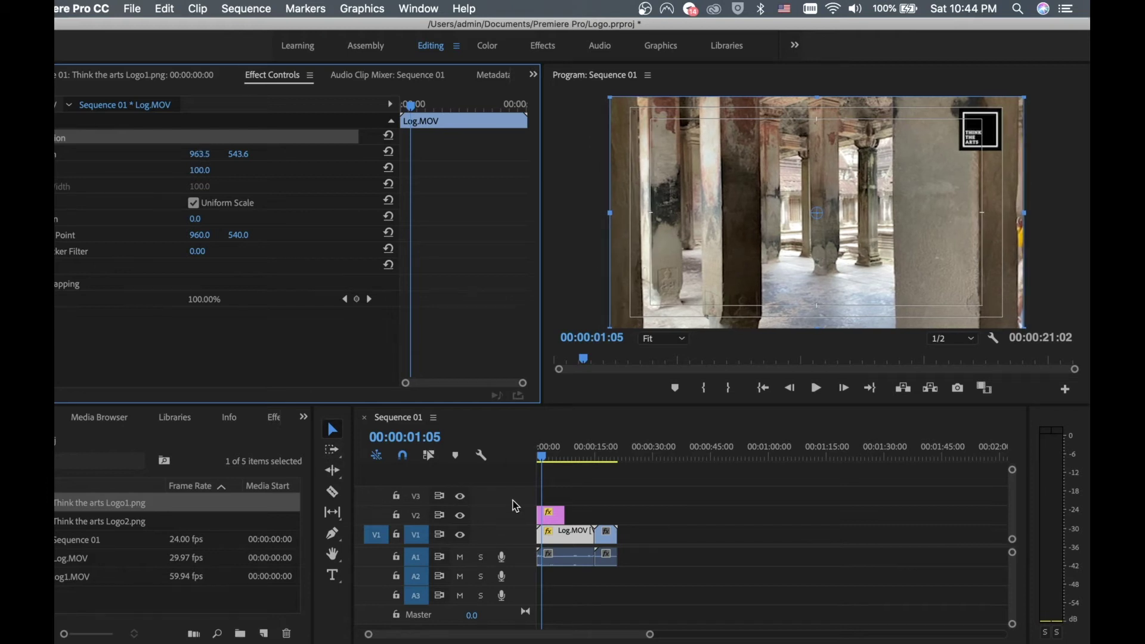
Move the logo back to about 194.8, 150 in the video frame's upper-left corner and preview the sequence up to 00:00:08:01
click(557, 516)
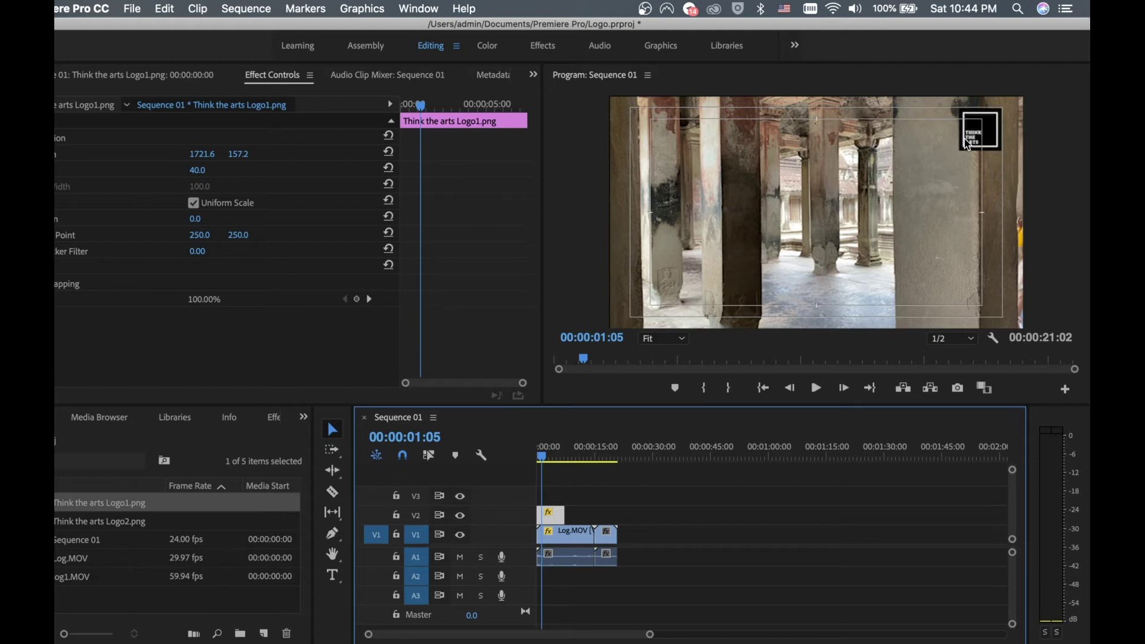
drag(967, 145, 643, 139)
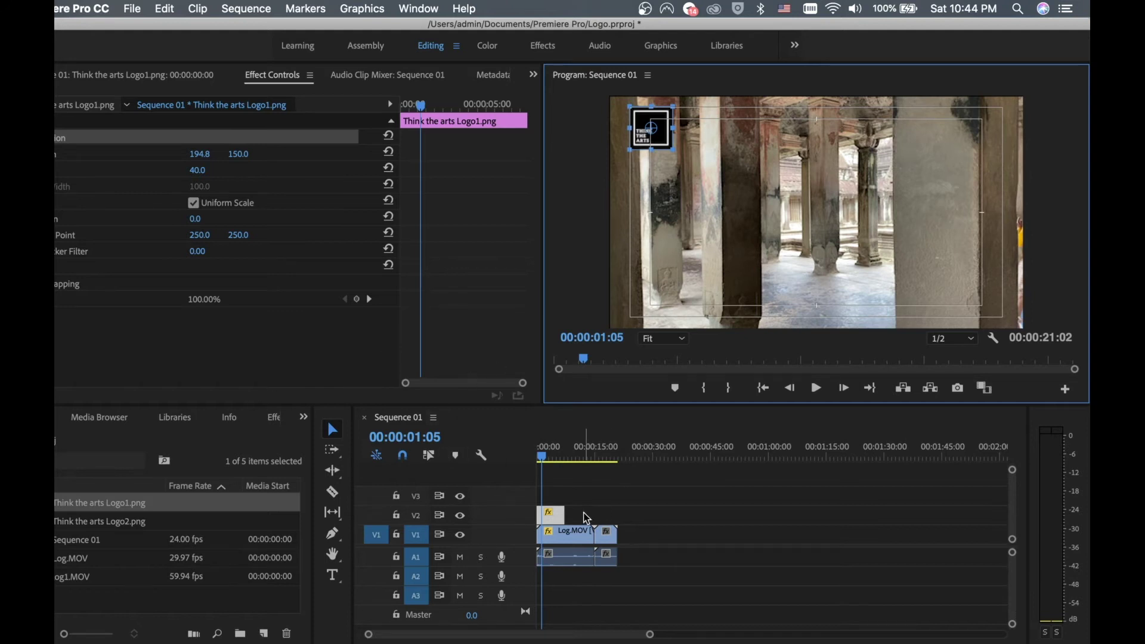
click(817, 388)
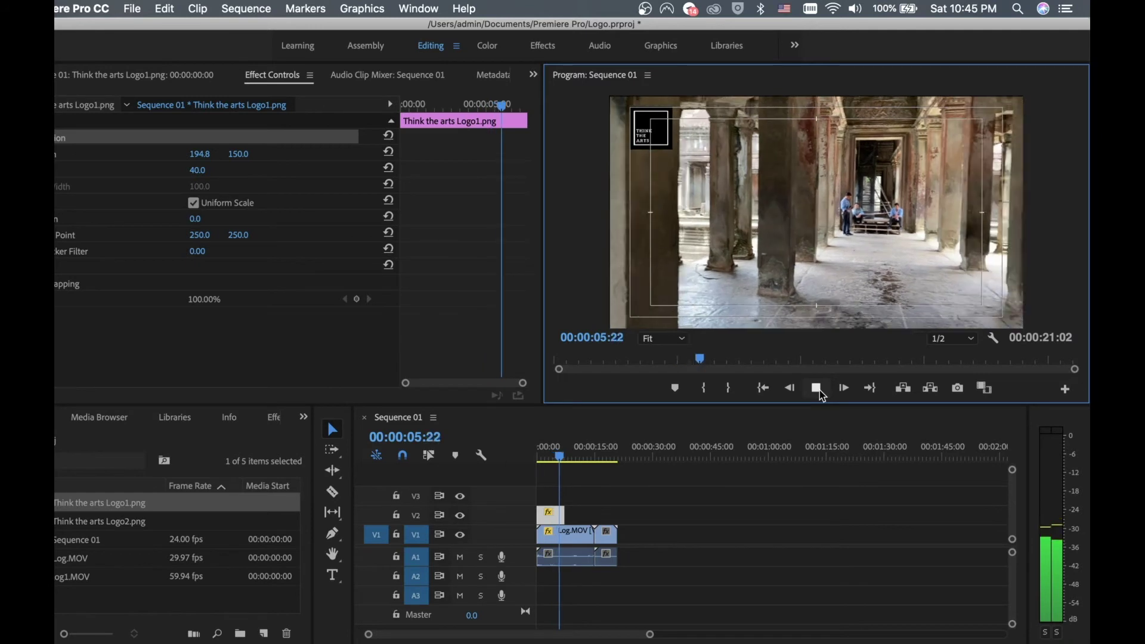
click(821, 394)
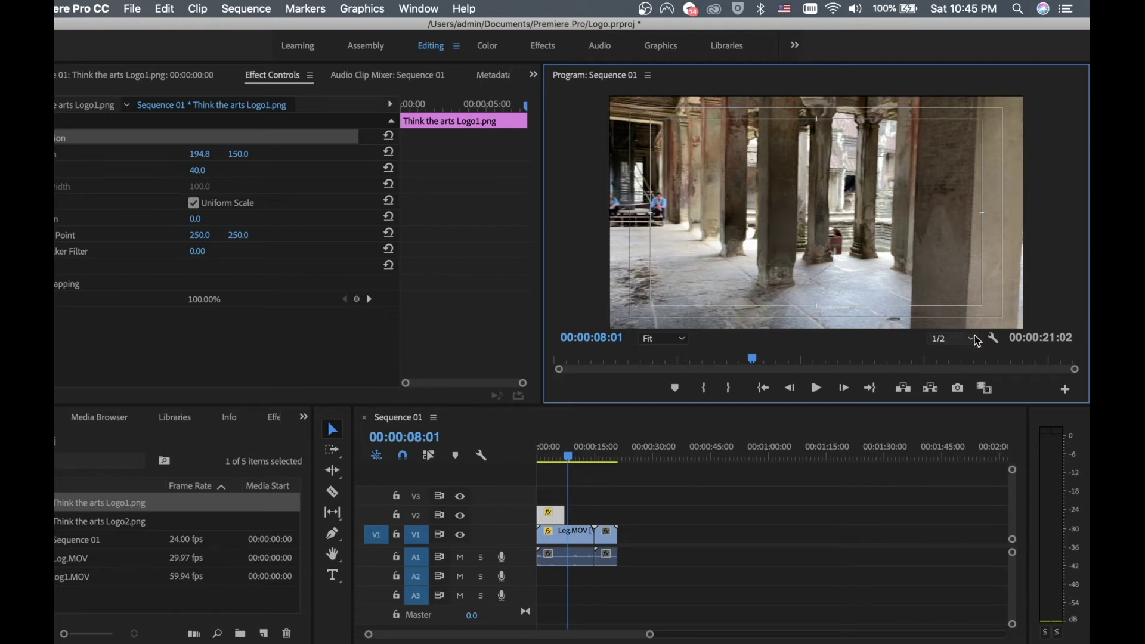
Extend the logo clip on V2 to the end of the video clips on V1 and play the sequence to check it
click(559, 526)
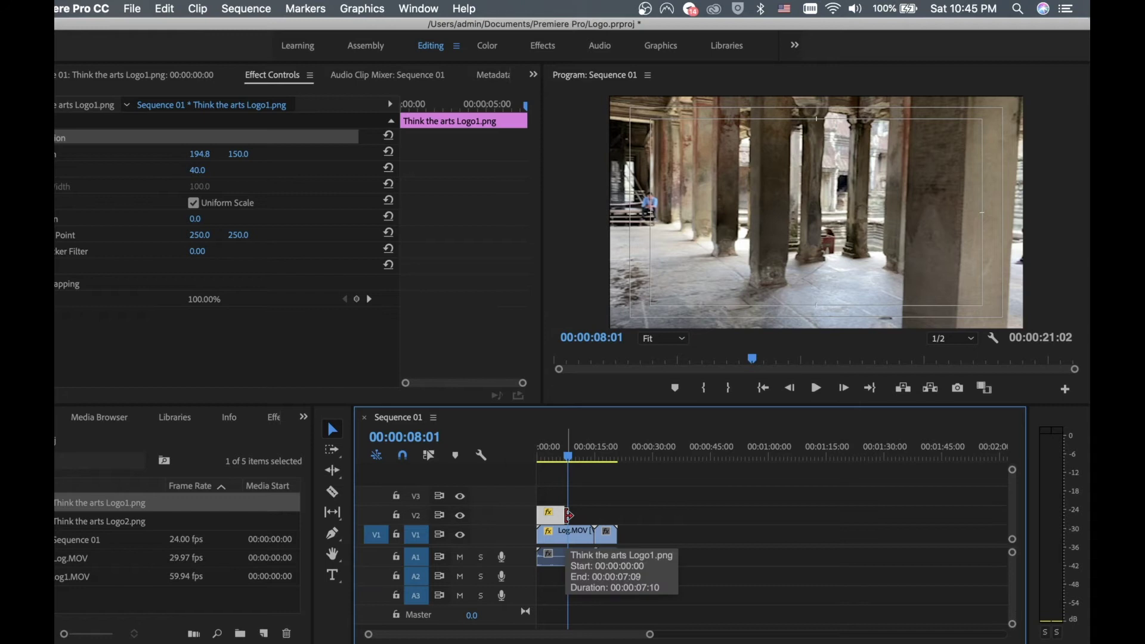
drag(568, 514, 622, 513)
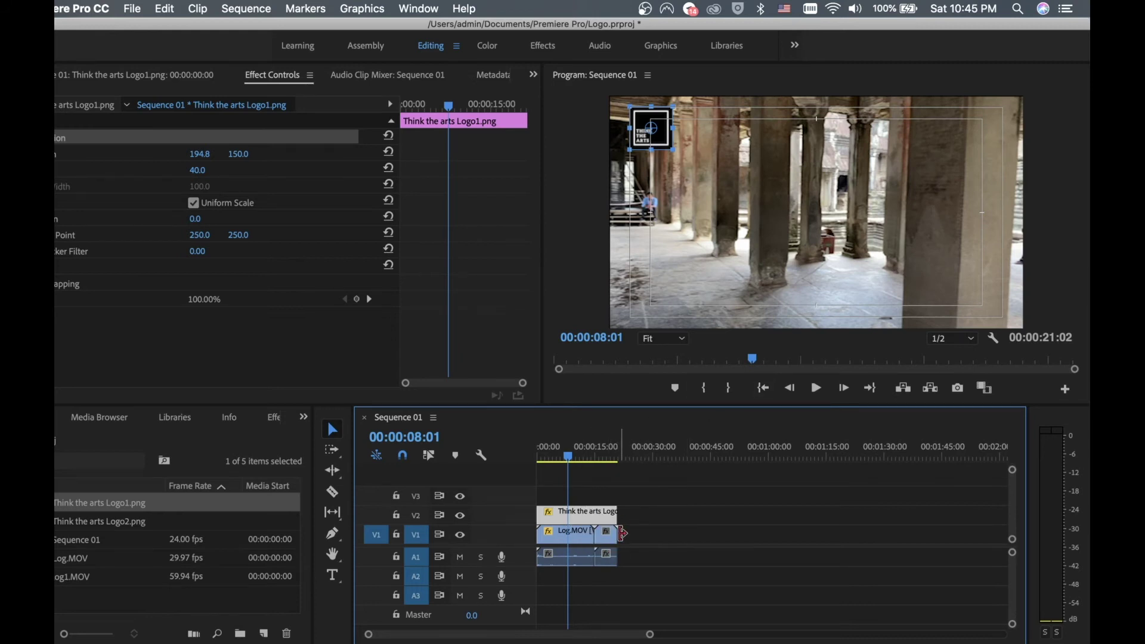
click(814, 395)
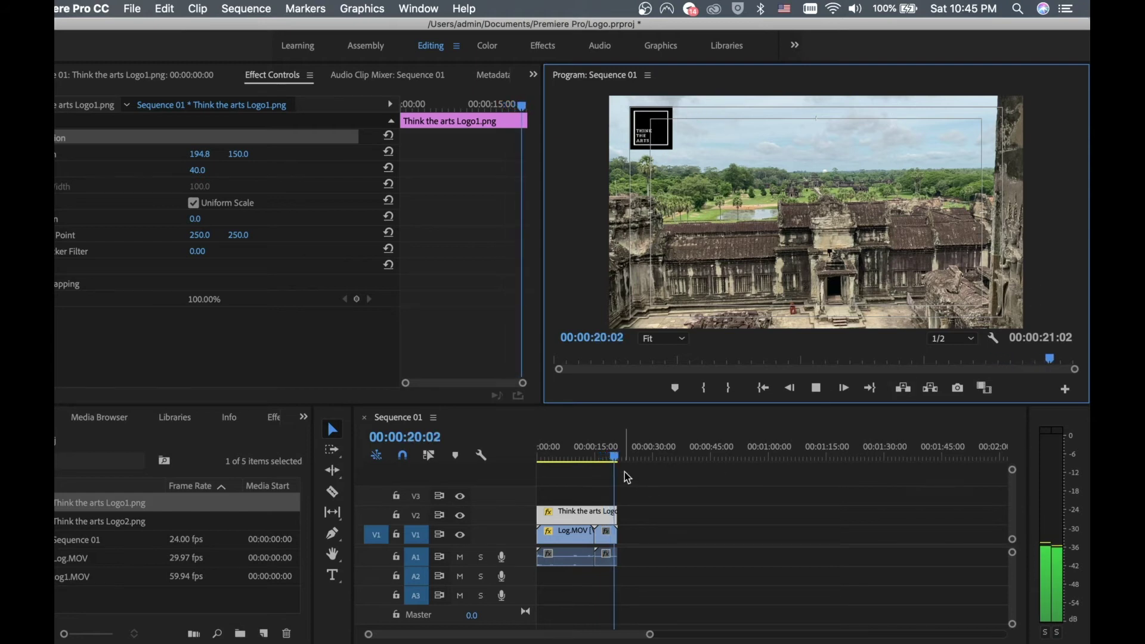
click(815, 388)
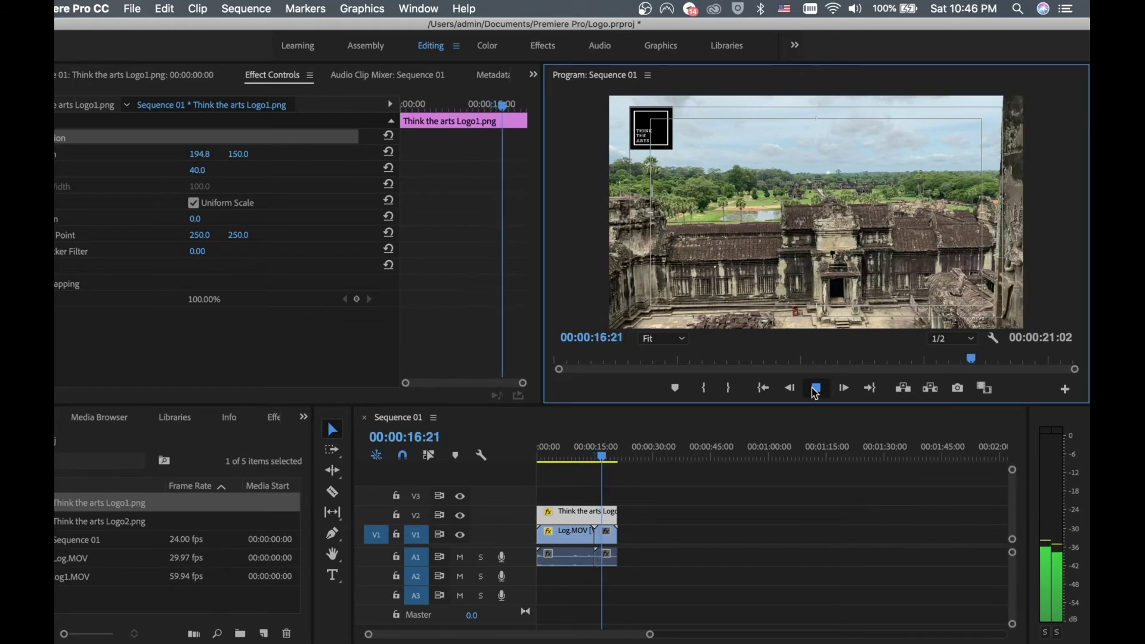
click(815, 389)
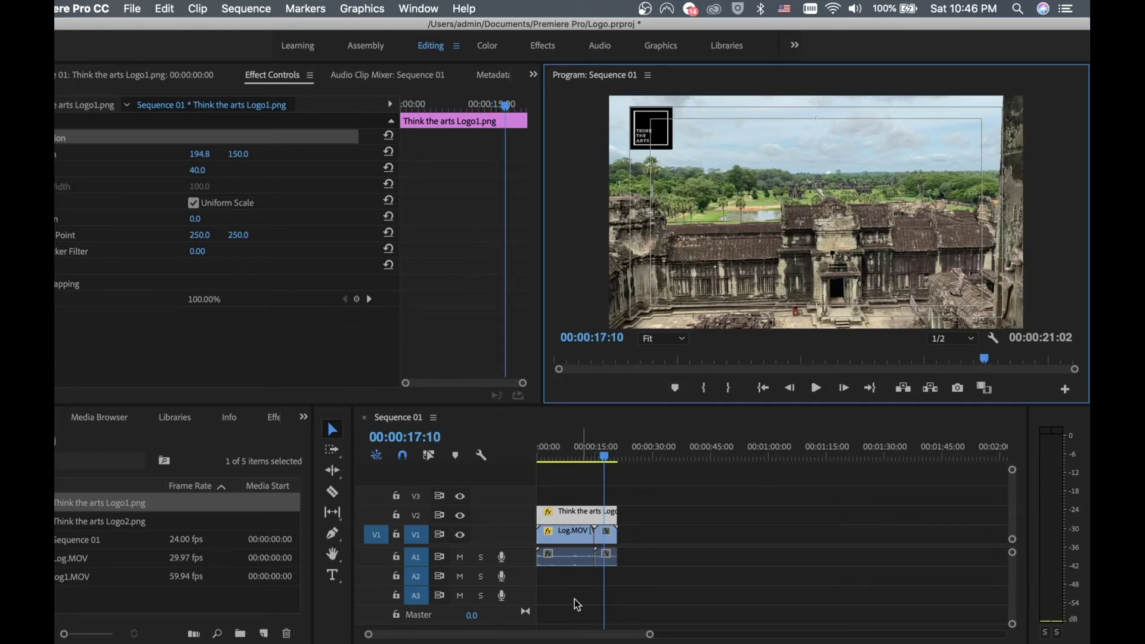
Apply the default transition at the cut between the two video clips on V1, accepting repeated frames
right_click(592, 539)
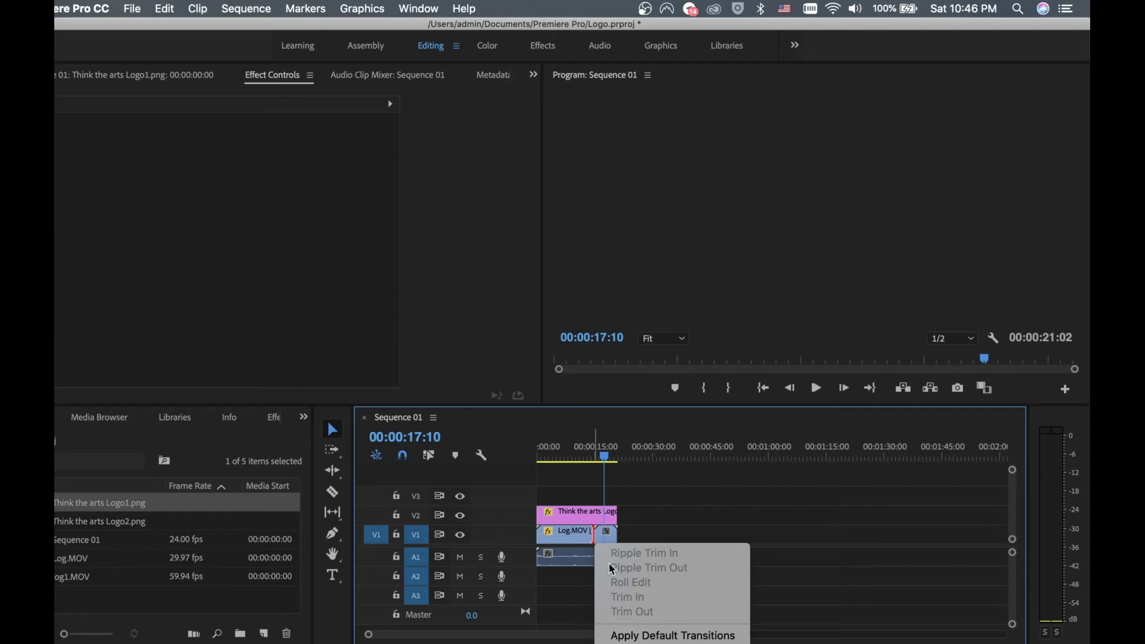
click(640, 635)
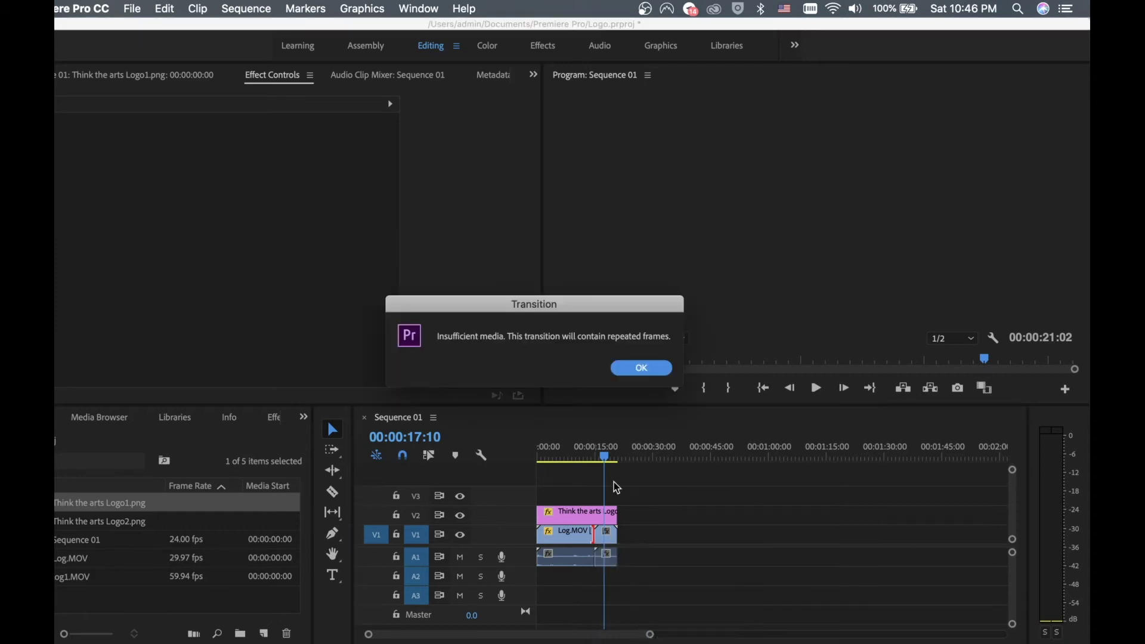
click(649, 370)
Return the playhead to the start of the sequence and play it through the transition up to 00:00:19:04
drag(607, 462, 517, 454)
click(815, 390)
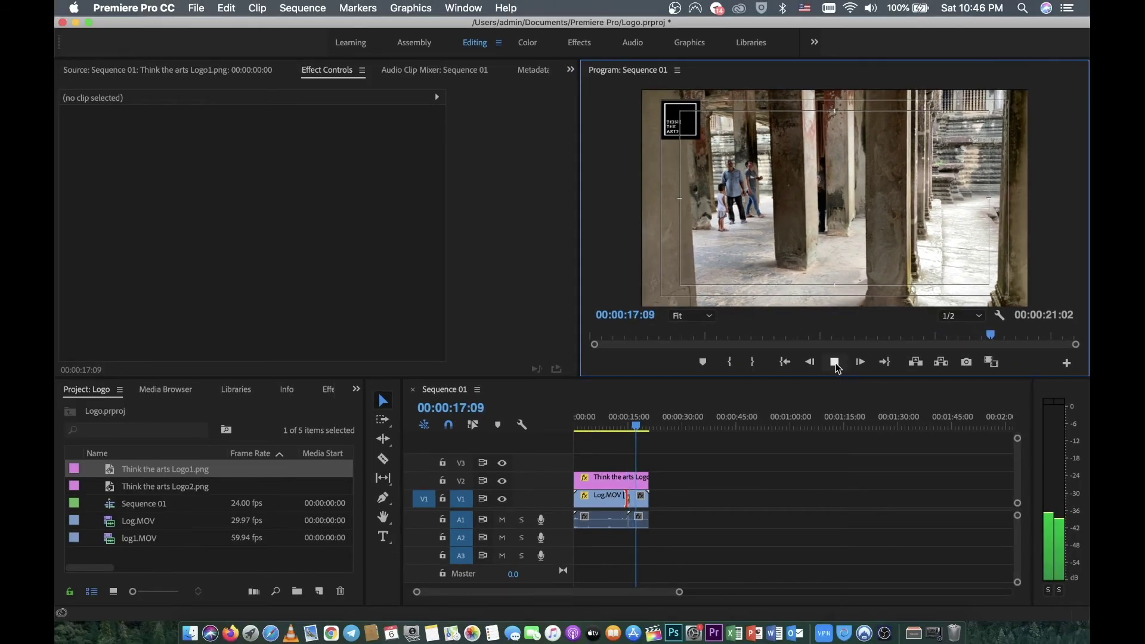
click(834, 362)
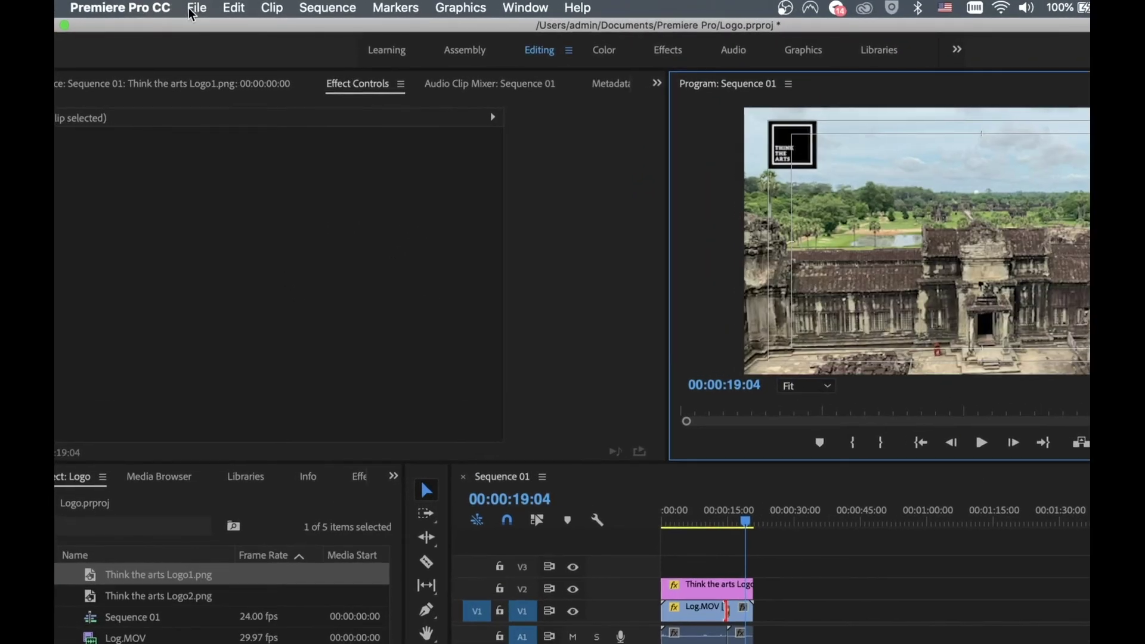
Open the media export settings for the sequence and choose the H.264 format with the YouTube 1080p HD preset
click(199, 11)
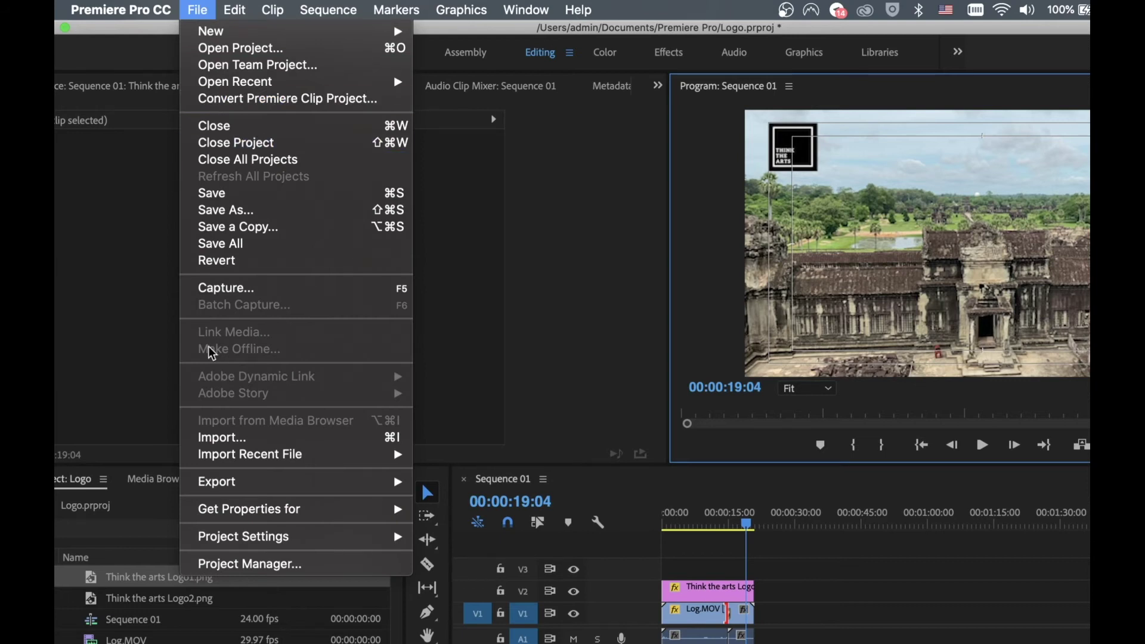
mouse_move(231, 483)
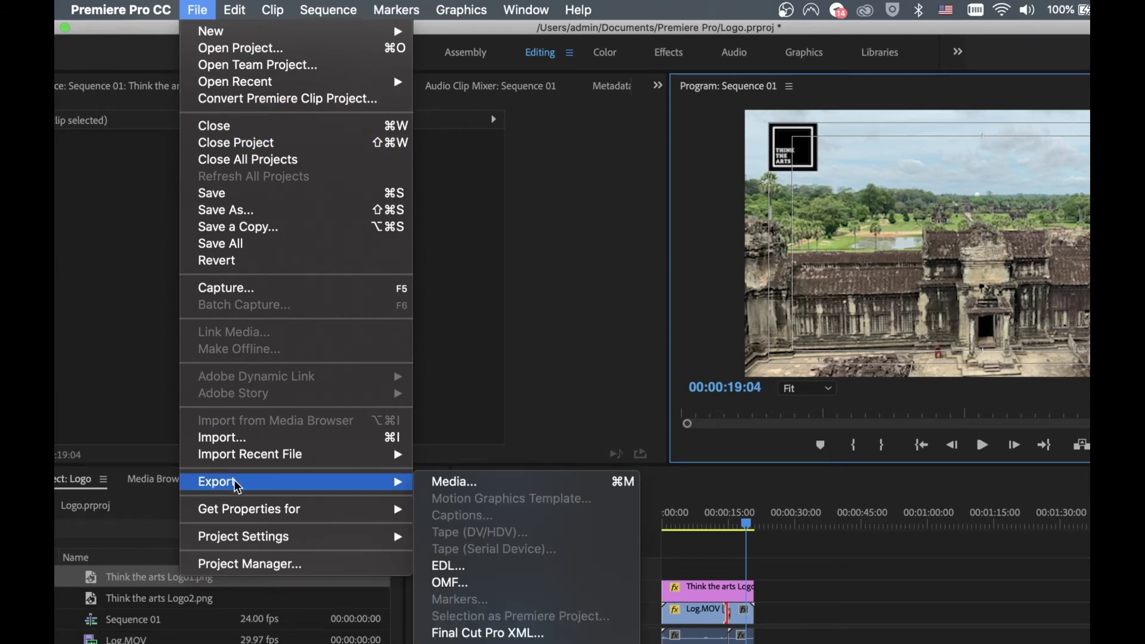
click(463, 491)
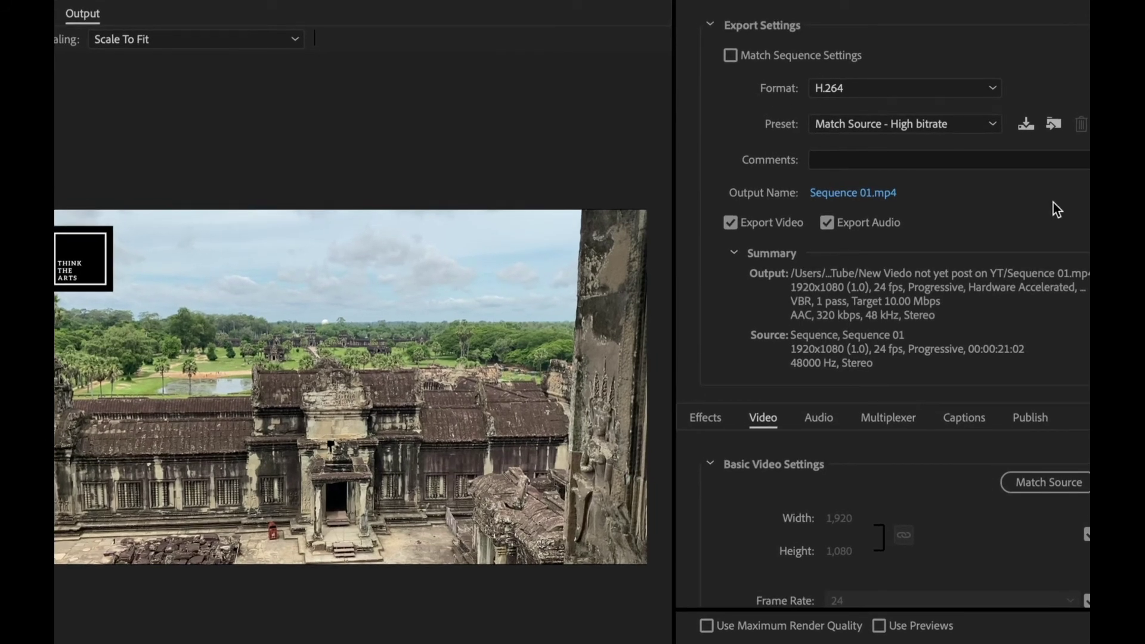
click(783, 92)
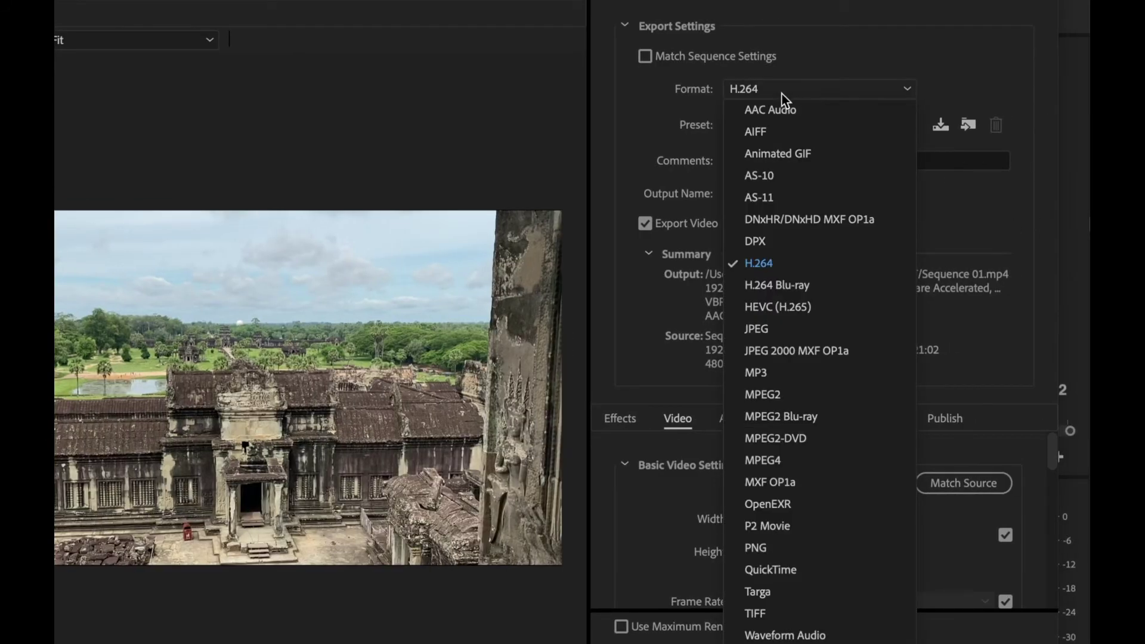
click(753, 266)
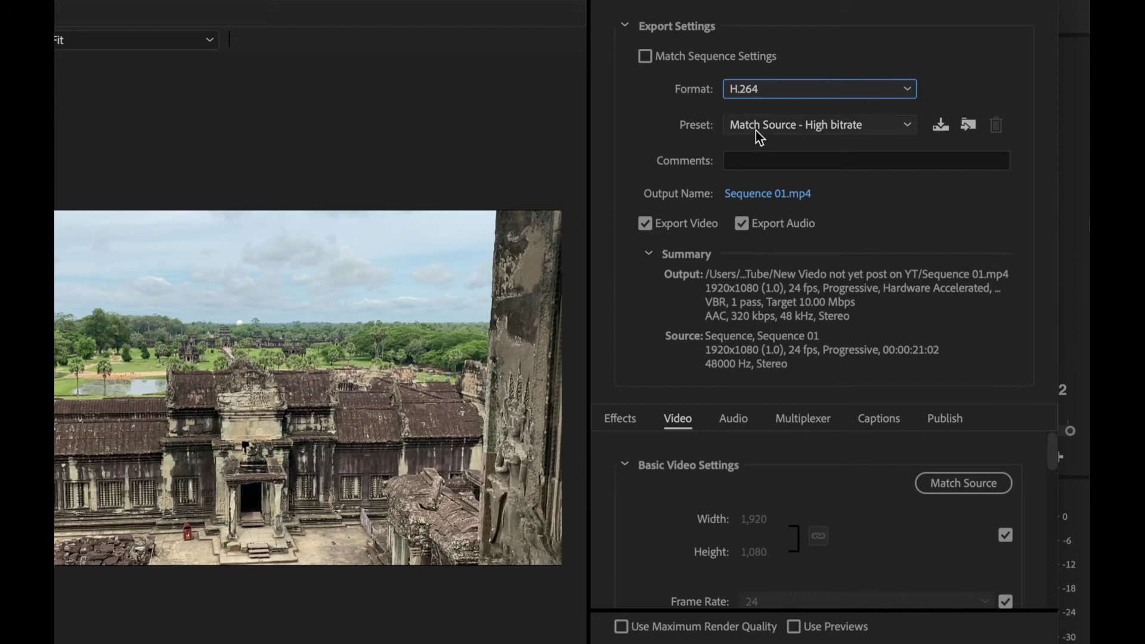
click(814, 128)
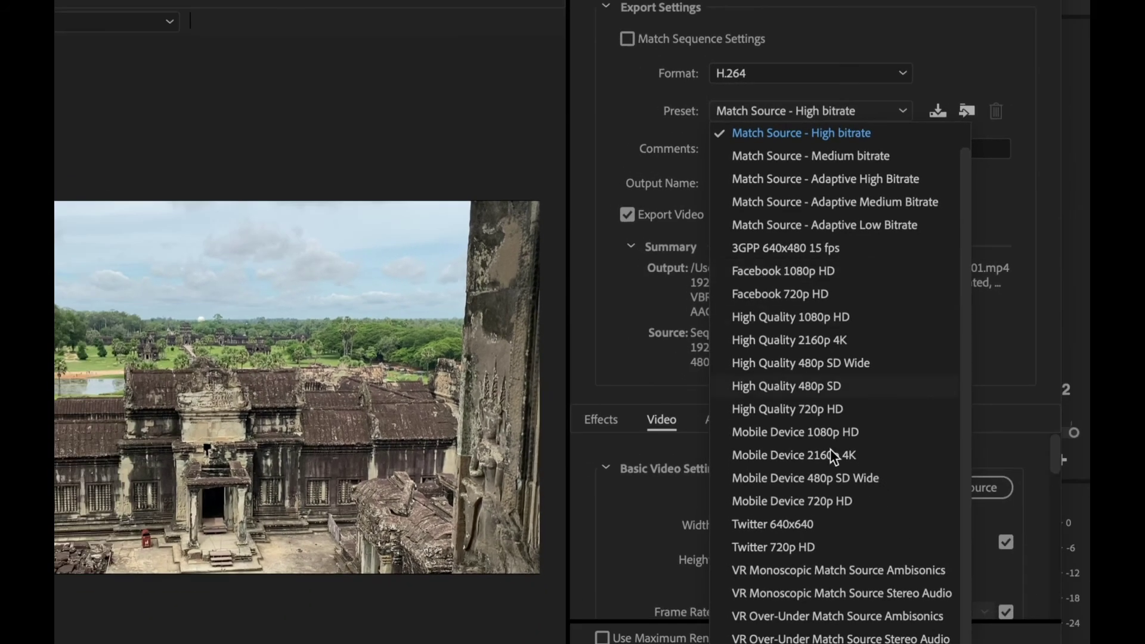
scroll(864, 540, down, 2)
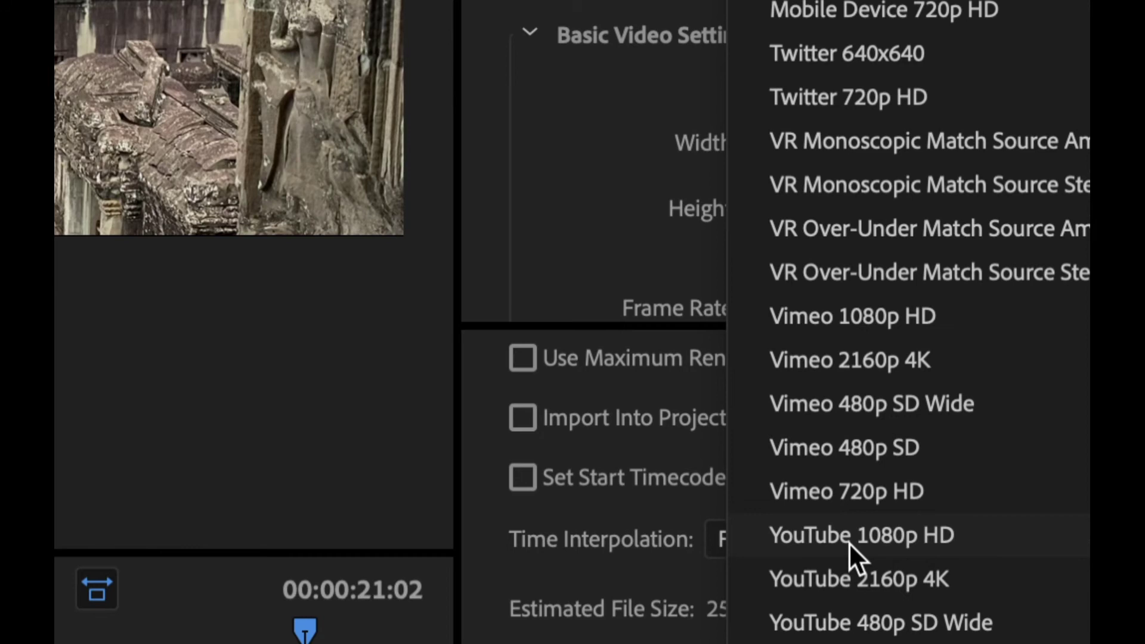
click(849, 542)
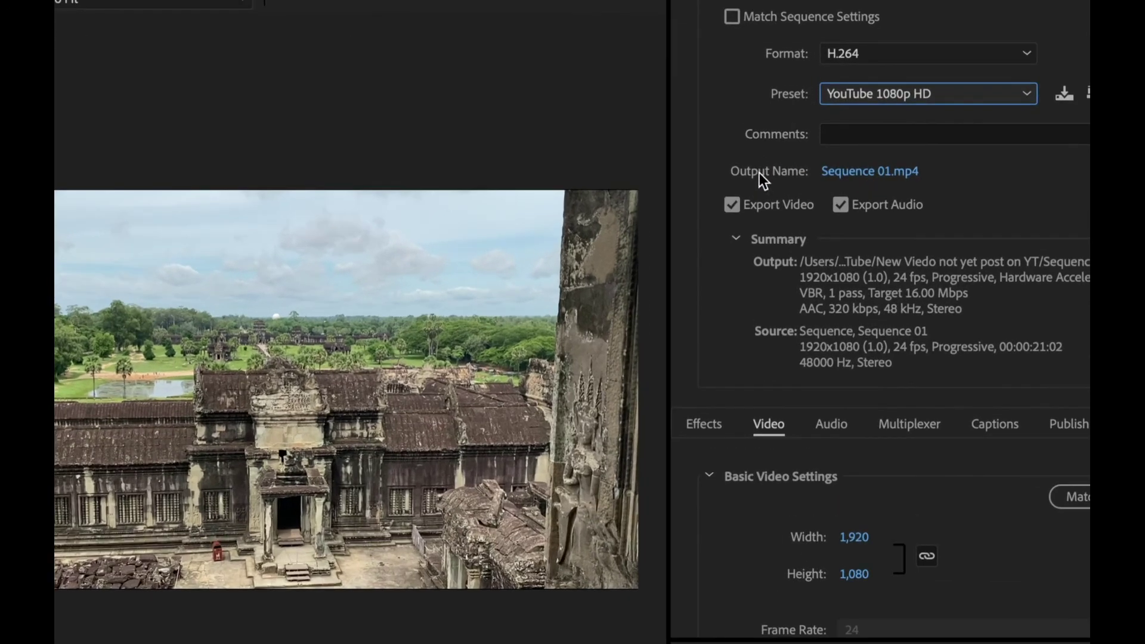
Name the export's output file logo and save it in the New Viedo not yet post on YT folder
click(871, 172)
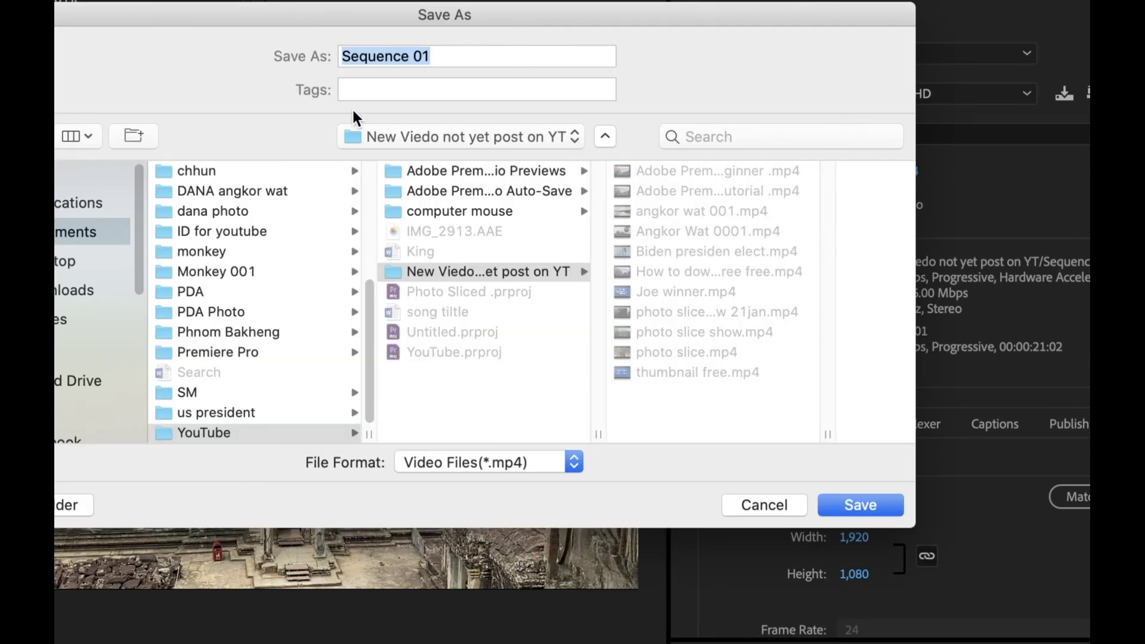
key(BackSpace)
text(IOG)
key(BackSpace)
key(BackSpace)
key(BackSpace)
text(logO)
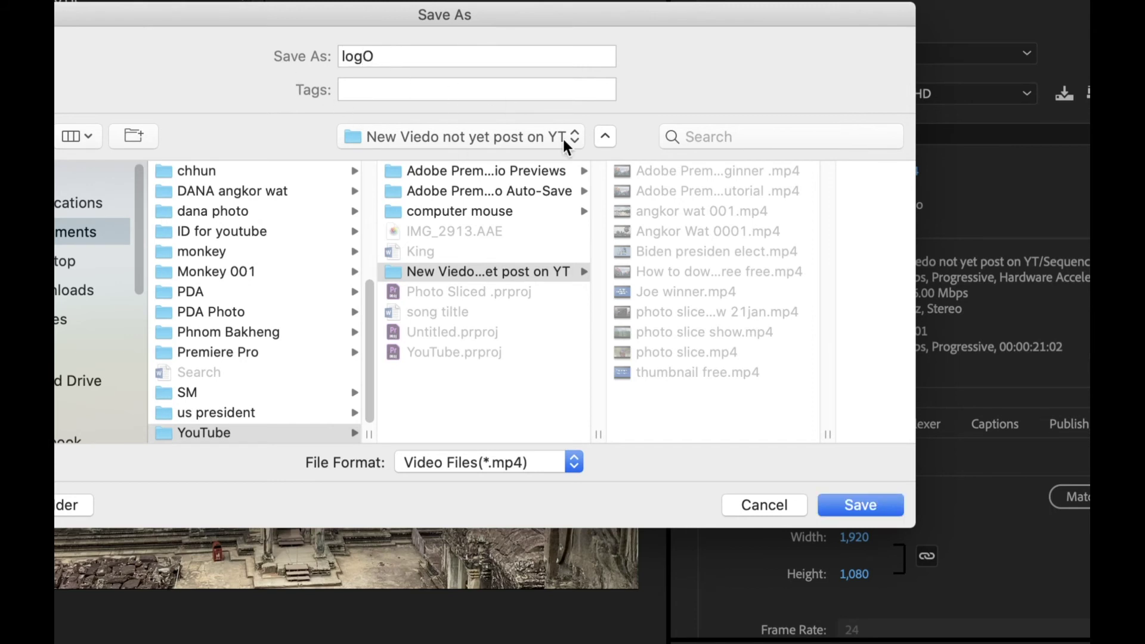
key(BackSpace)
text(O)
key(BackSpace)
text(O)
key(BackSpace)
text(o)
click(846, 506)
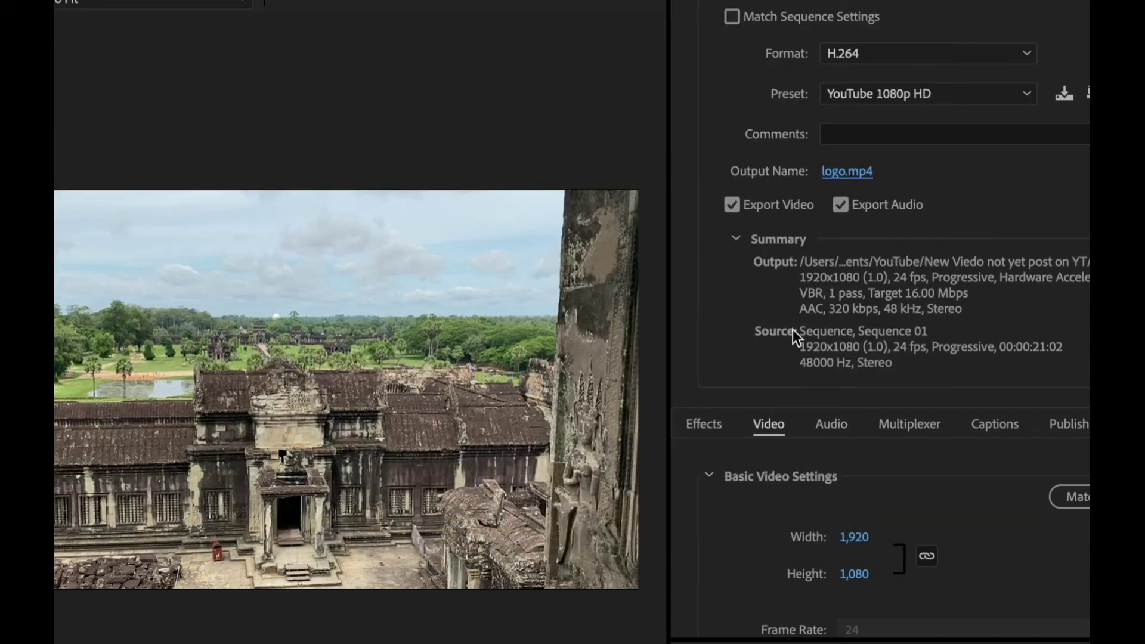
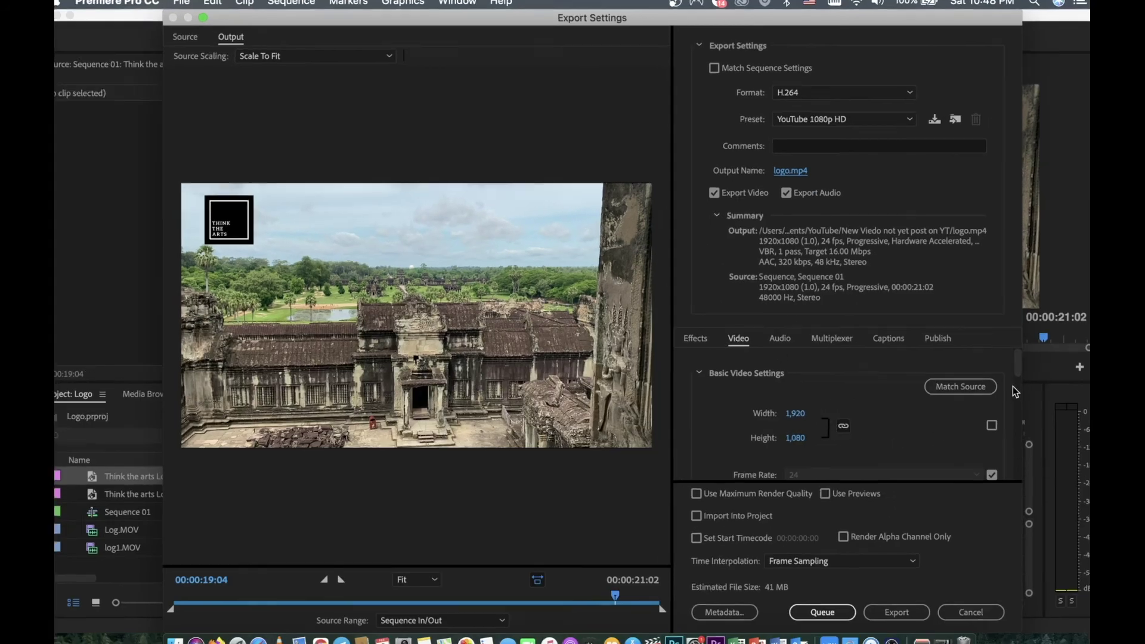
Set the target bitrate of the export's video settings to 8 Mbps, with VBR, 1 pass encoding
scroll(1012, 386, down, 2)
drag(1018, 376, 1008, 457)
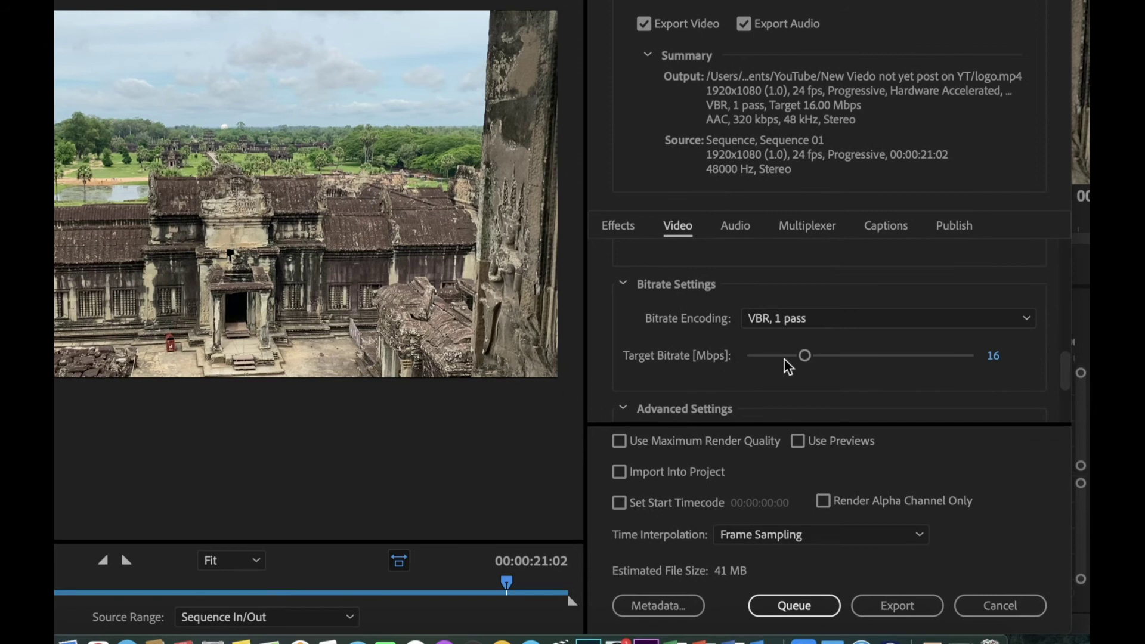
mouse_move(798, 357)
mouse_down()
mouse_move(766, 361)
mouse_move(857, 360)
mouse_move(779, 360)
mouse_up()
click(983, 356)
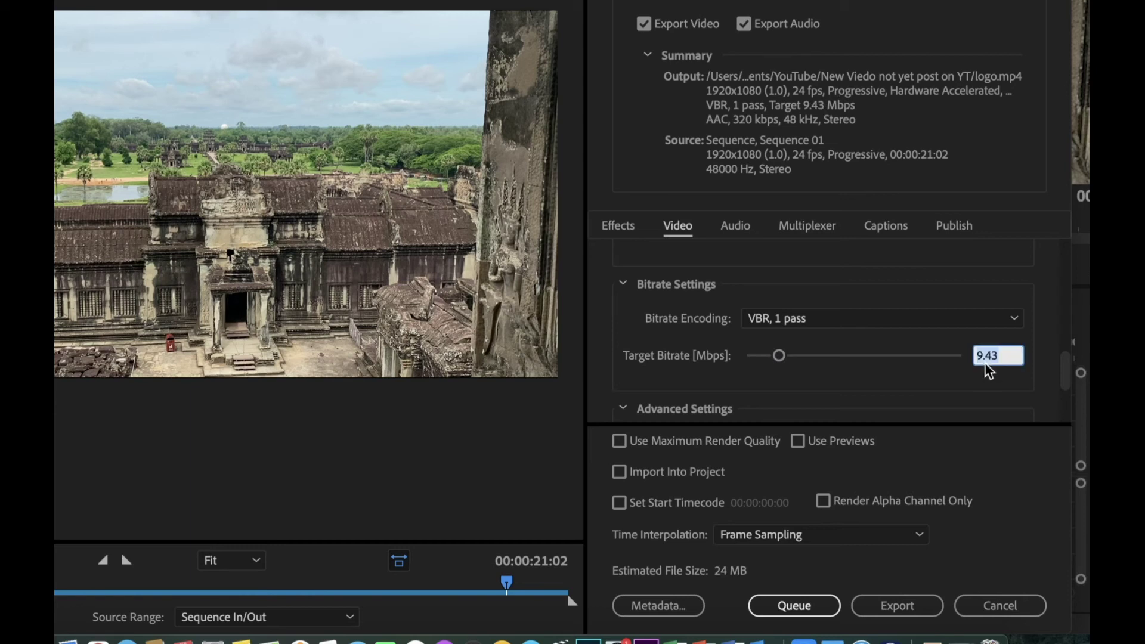
text(8)
key(Return)
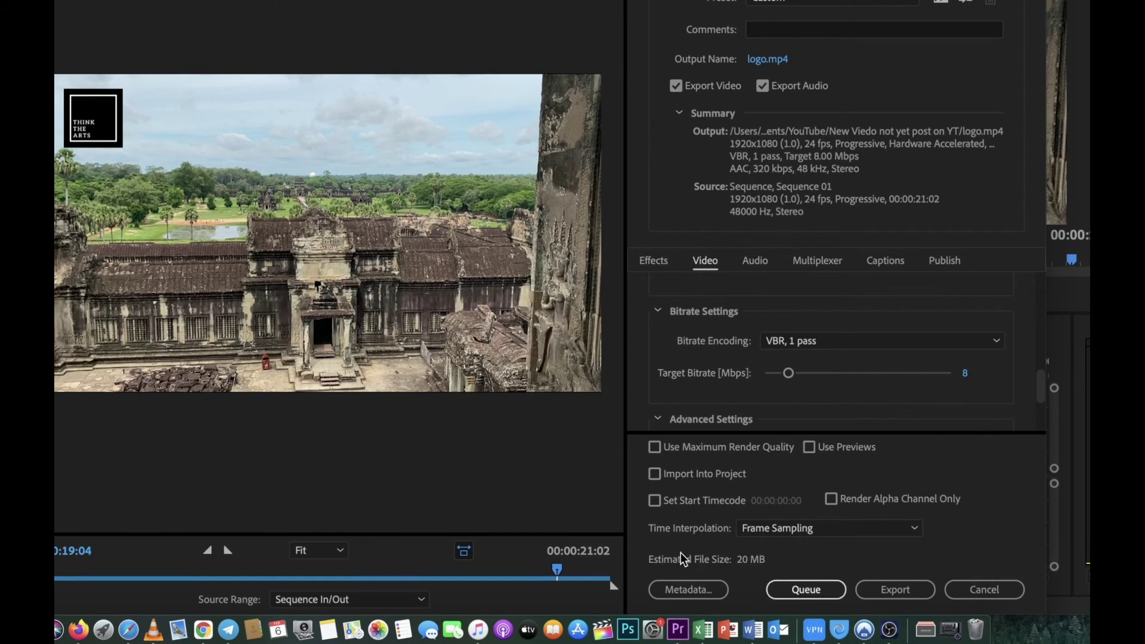
Set the export's source range to Sequence In/Out and export the video
click(358, 599)
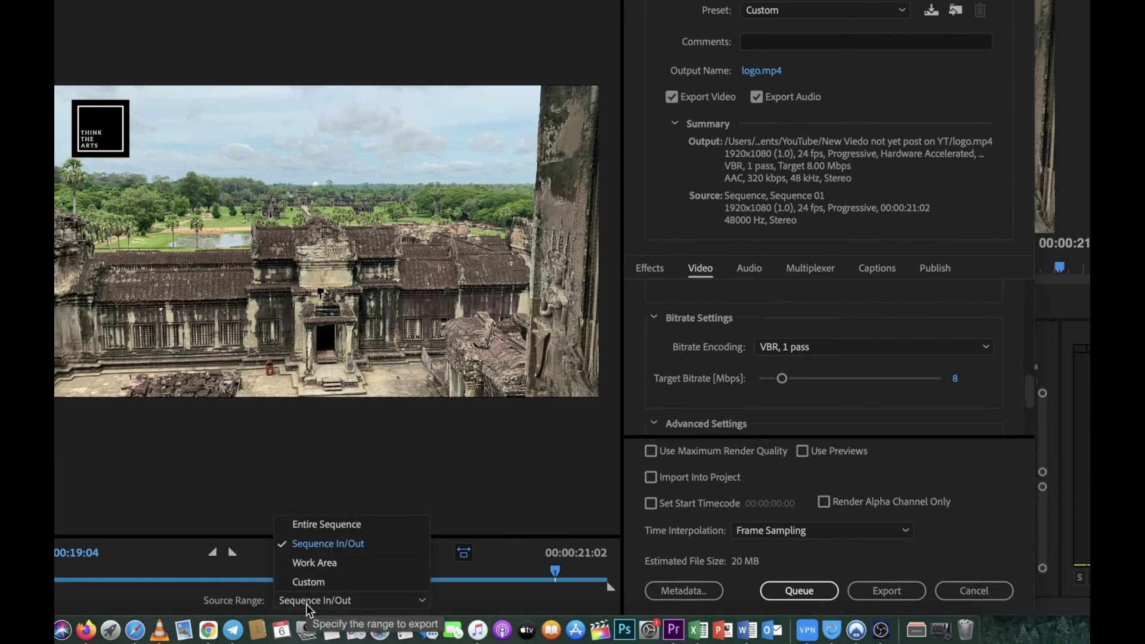
click(340, 547)
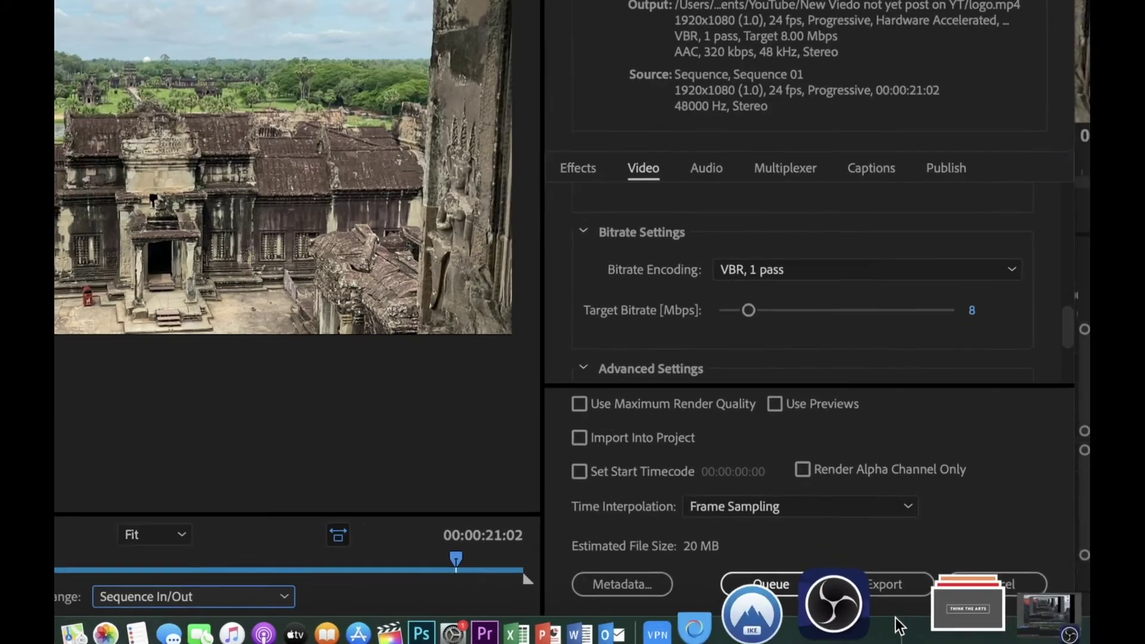
click(872, 581)
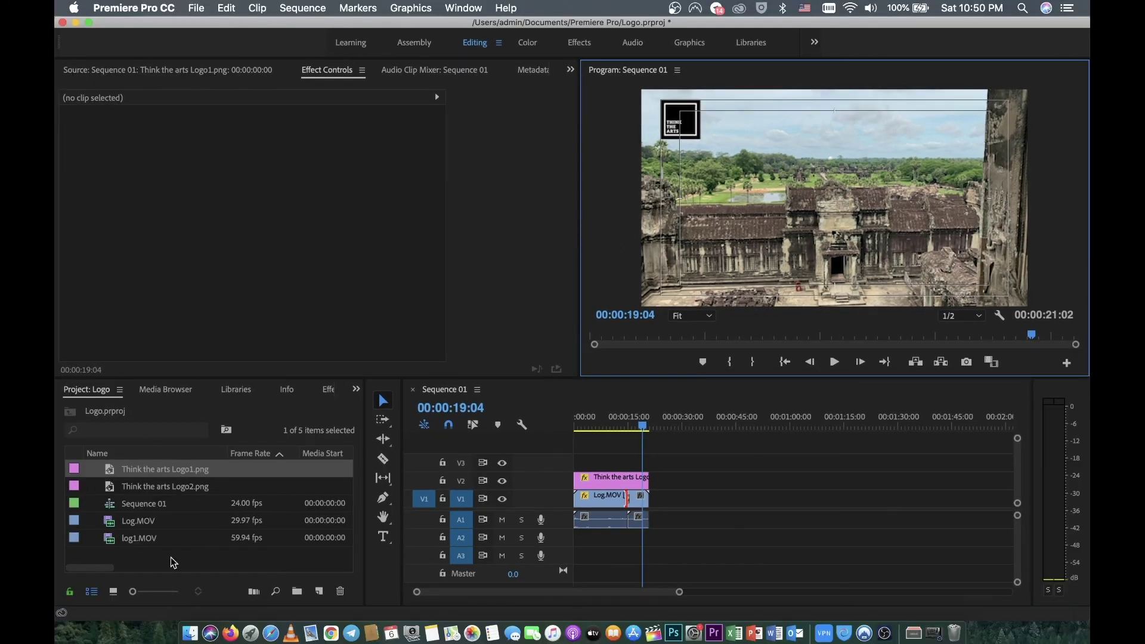
Switch to Finder and open the New Viedo not yet post on YT folder inside Documents > YouTube
click(186, 633)
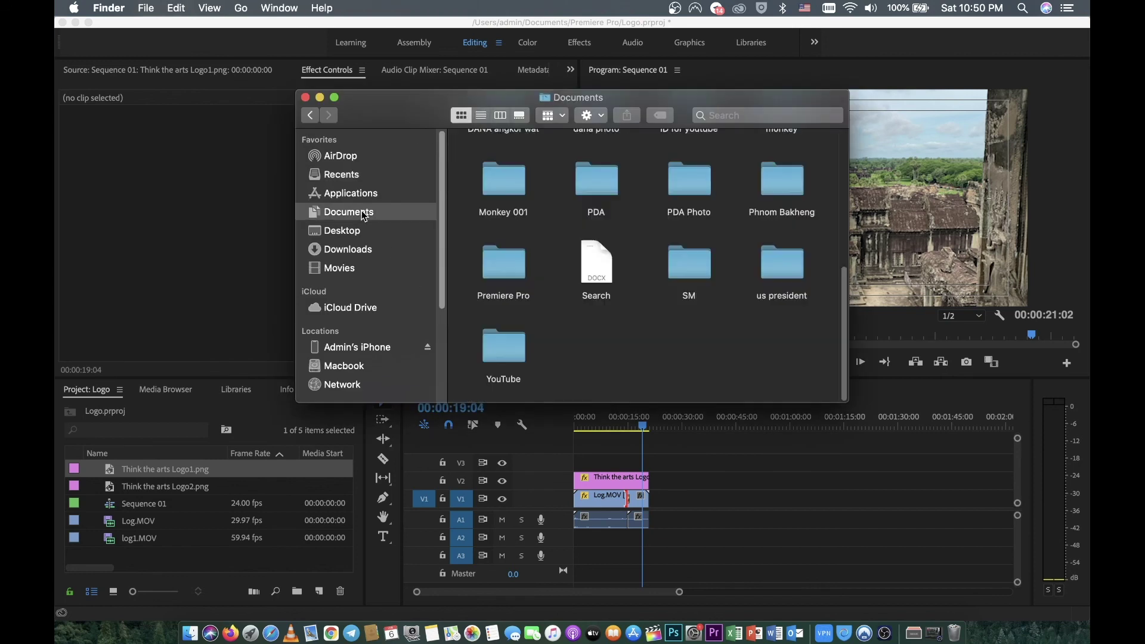
click(361, 214)
double_click(510, 360)
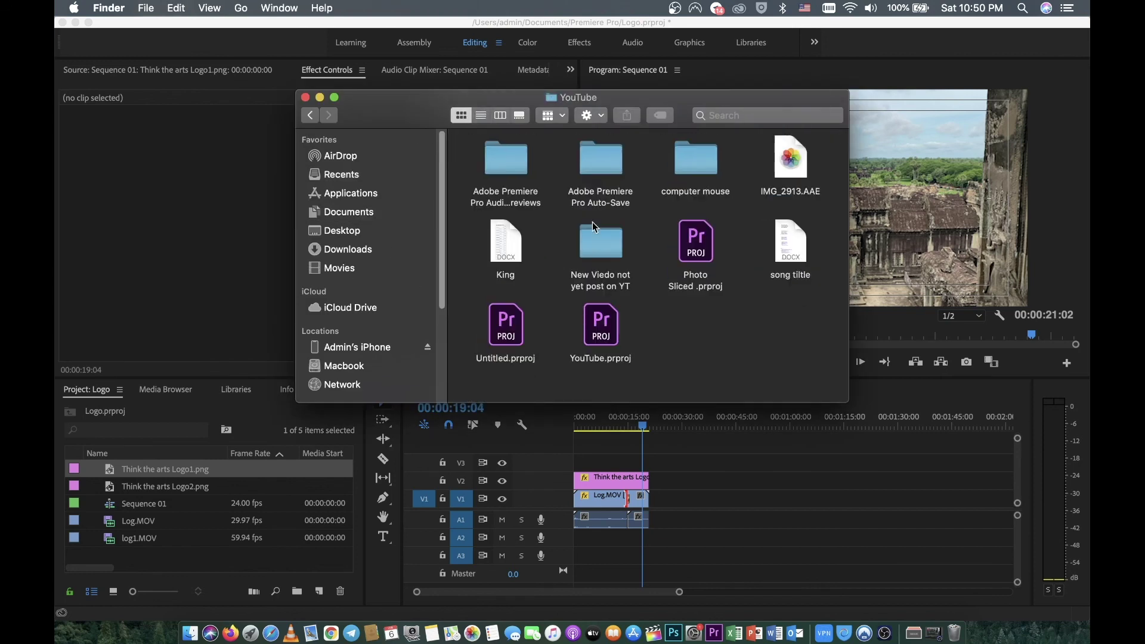
double_click(617, 246)
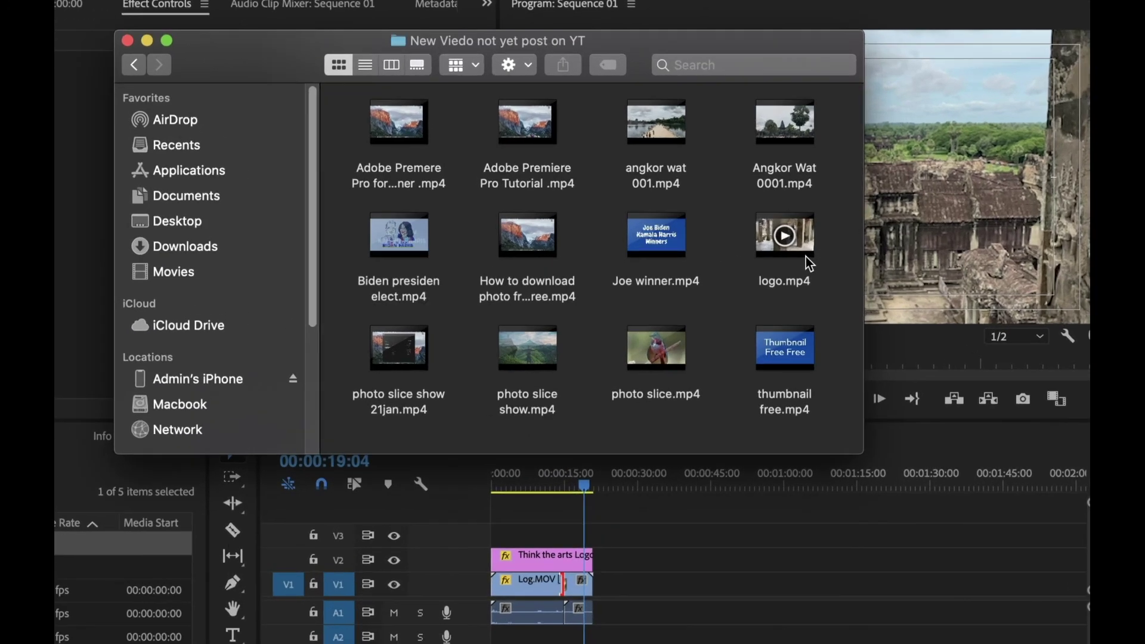
Open the exported logo.mp4 in QuickTime Player and play it through to check the logo overlay
click(807, 255)
double_click(804, 246)
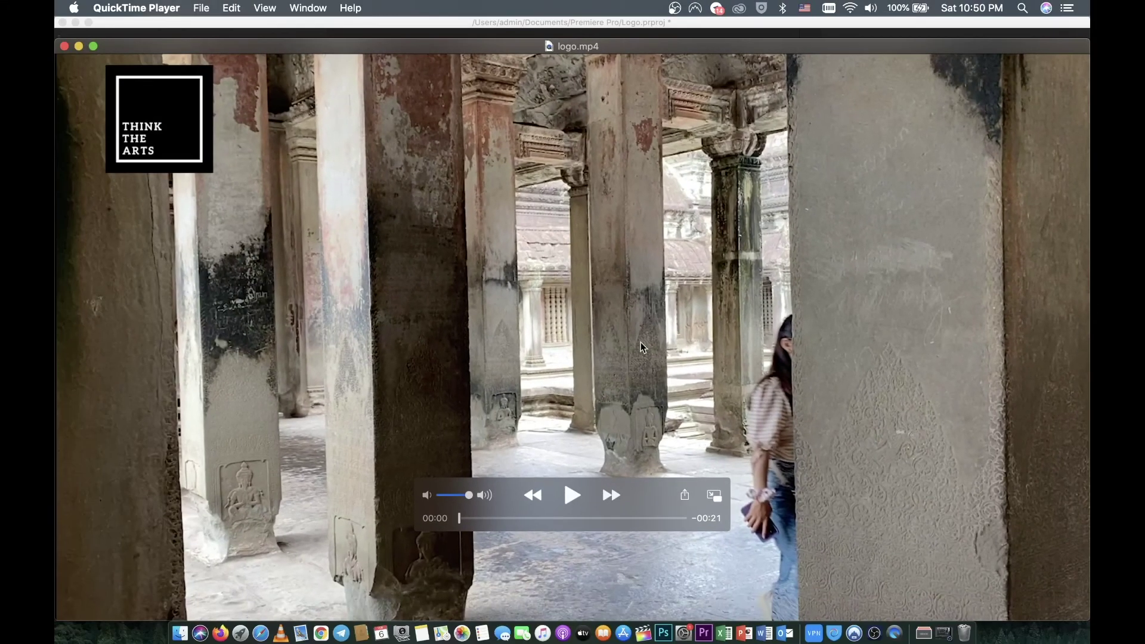
click(571, 496)
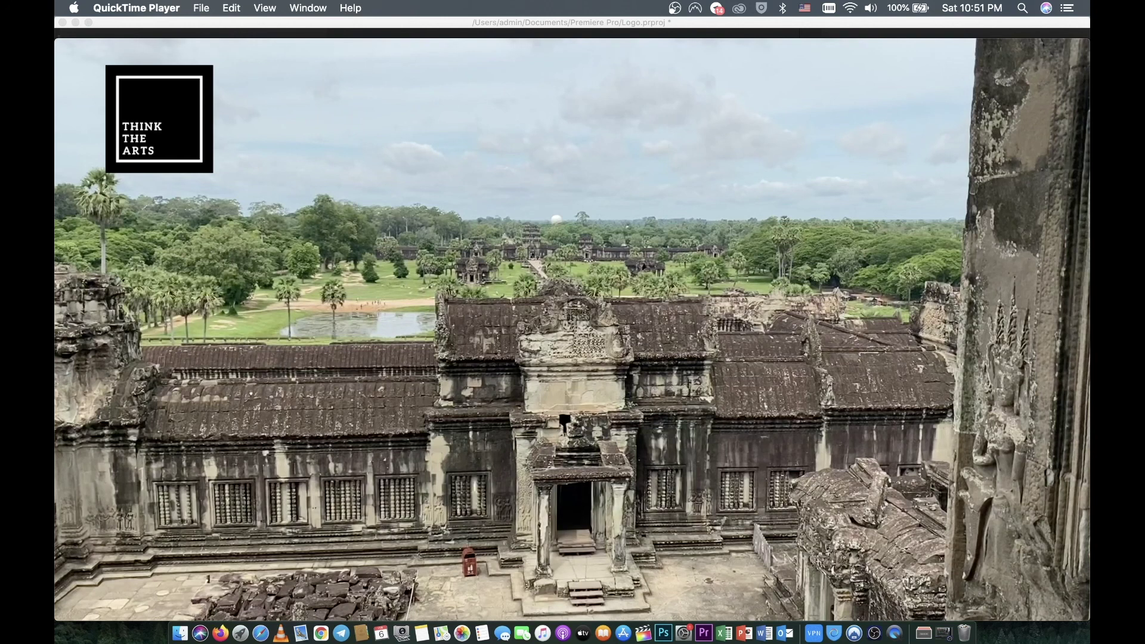
mouse_move(721, 457)
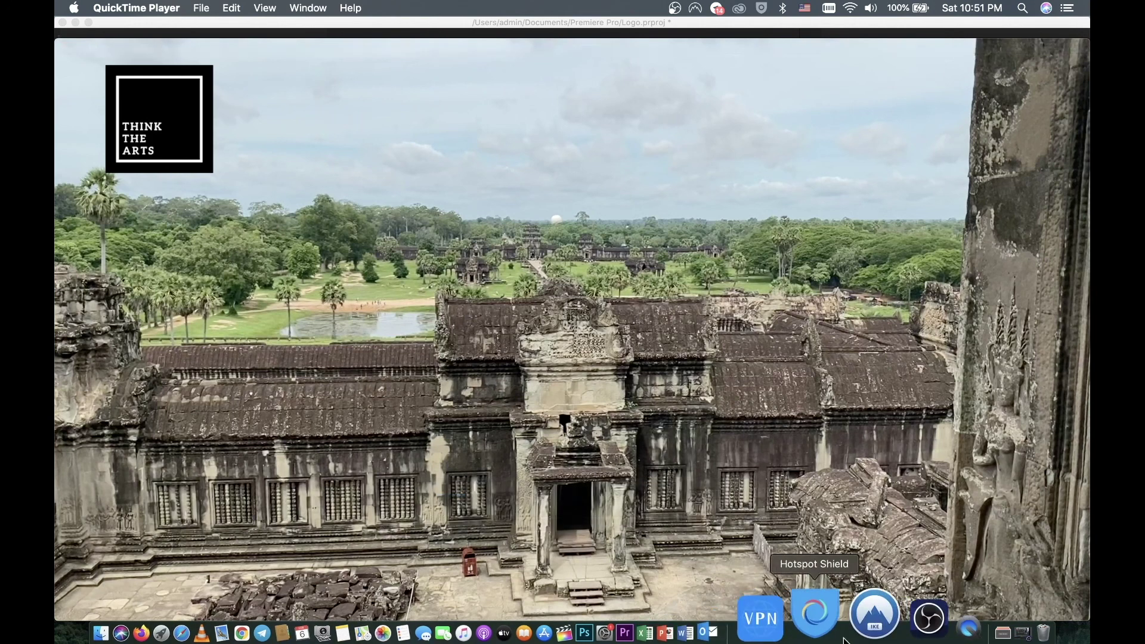